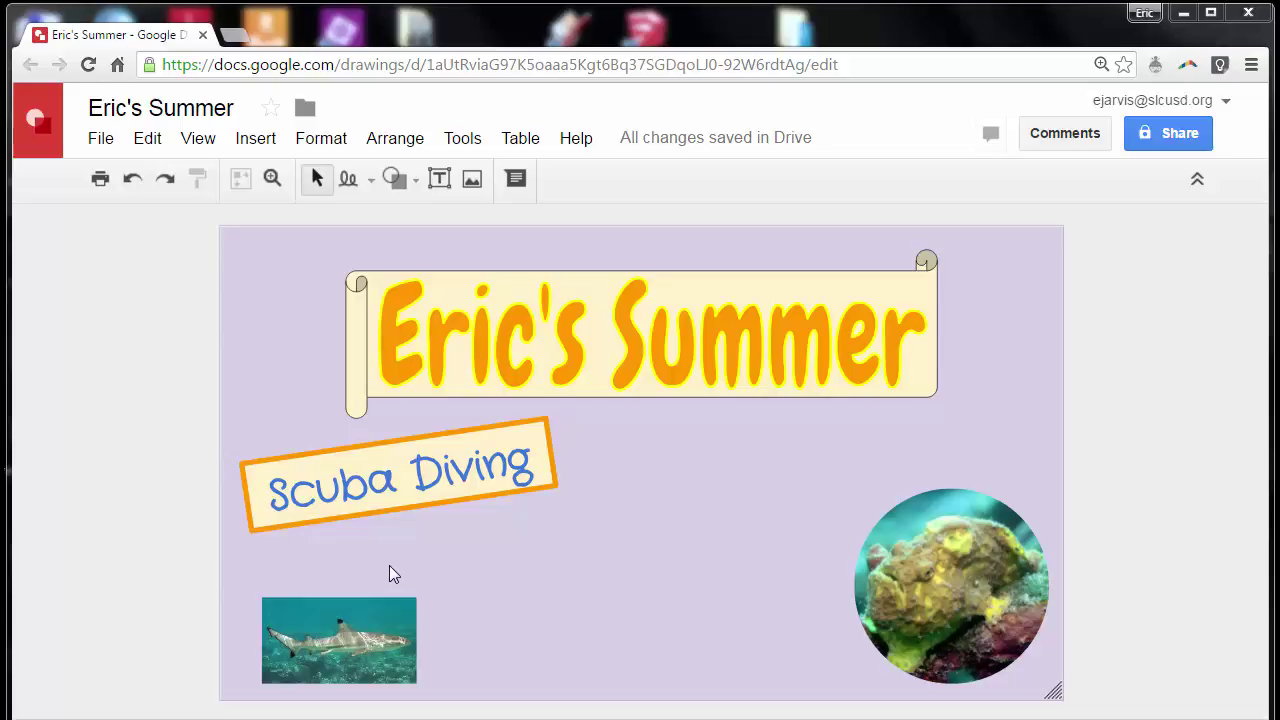
# - Insert a sample pie chart from Sheets into the drawing via Insert > Chart > Pie
pyautogui.moveTo(538, 476)
pyautogui.mouseDown()
pyautogui.moveTo(383, 343)
pyautogui.moveTo(298, 178)
pyautogui.mouseUp()
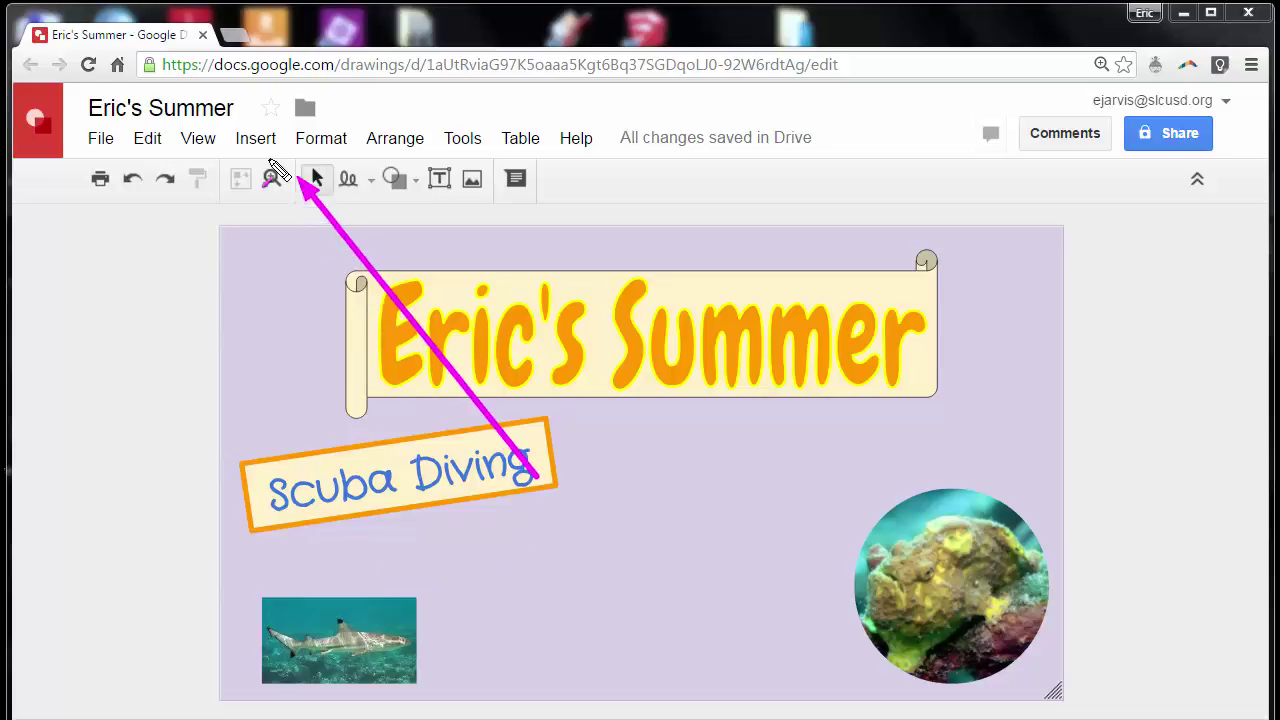
pyautogui.click(260, 142)
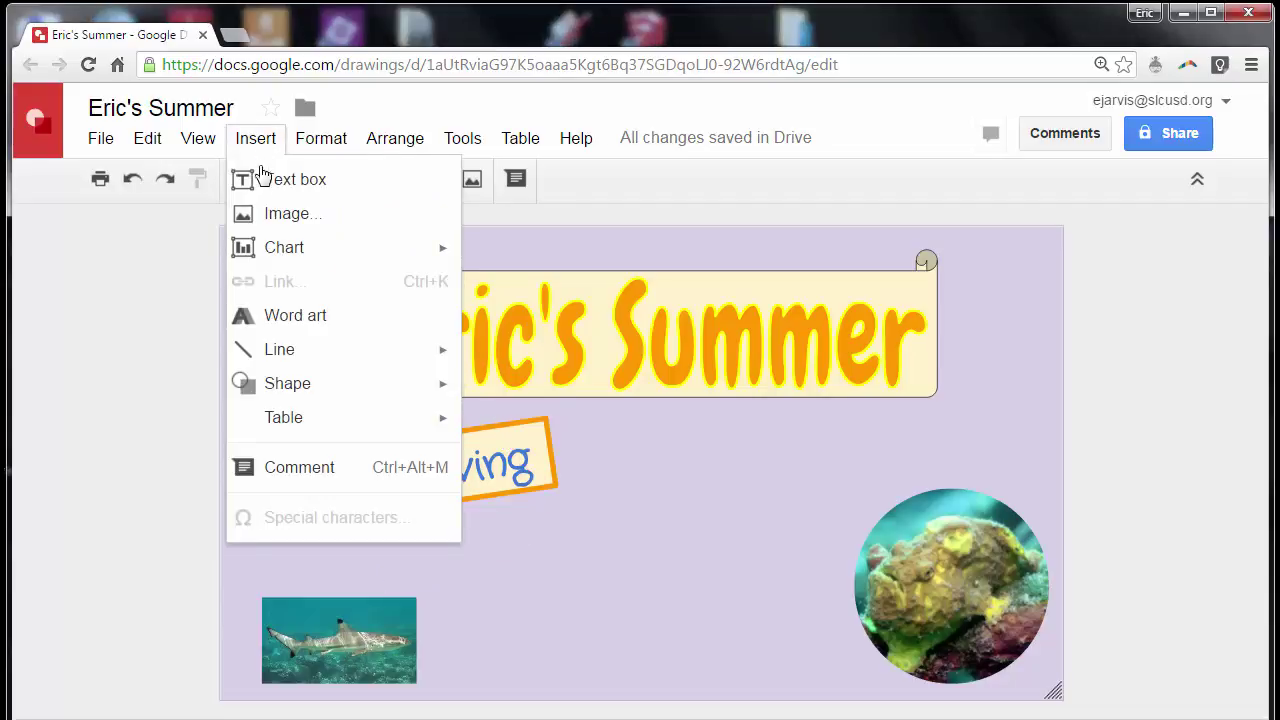
pyautogui.moveTo(267, 257)
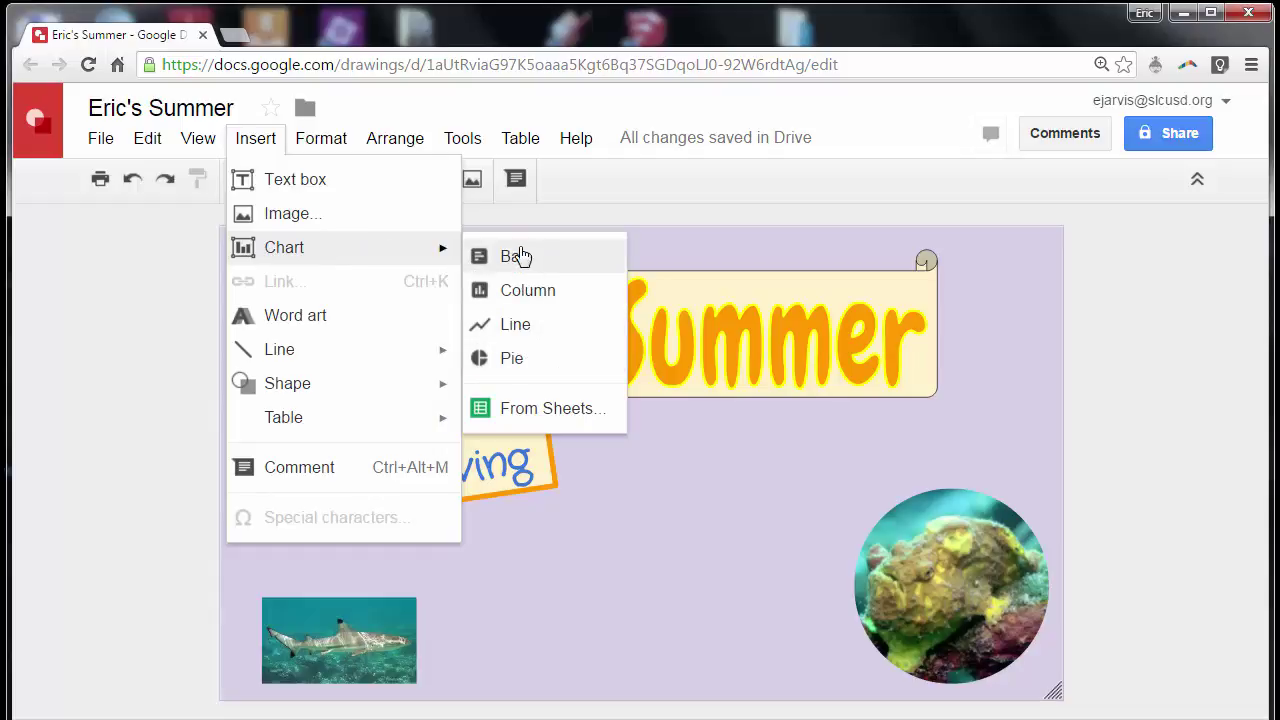
pyautogui.click(522, 362)
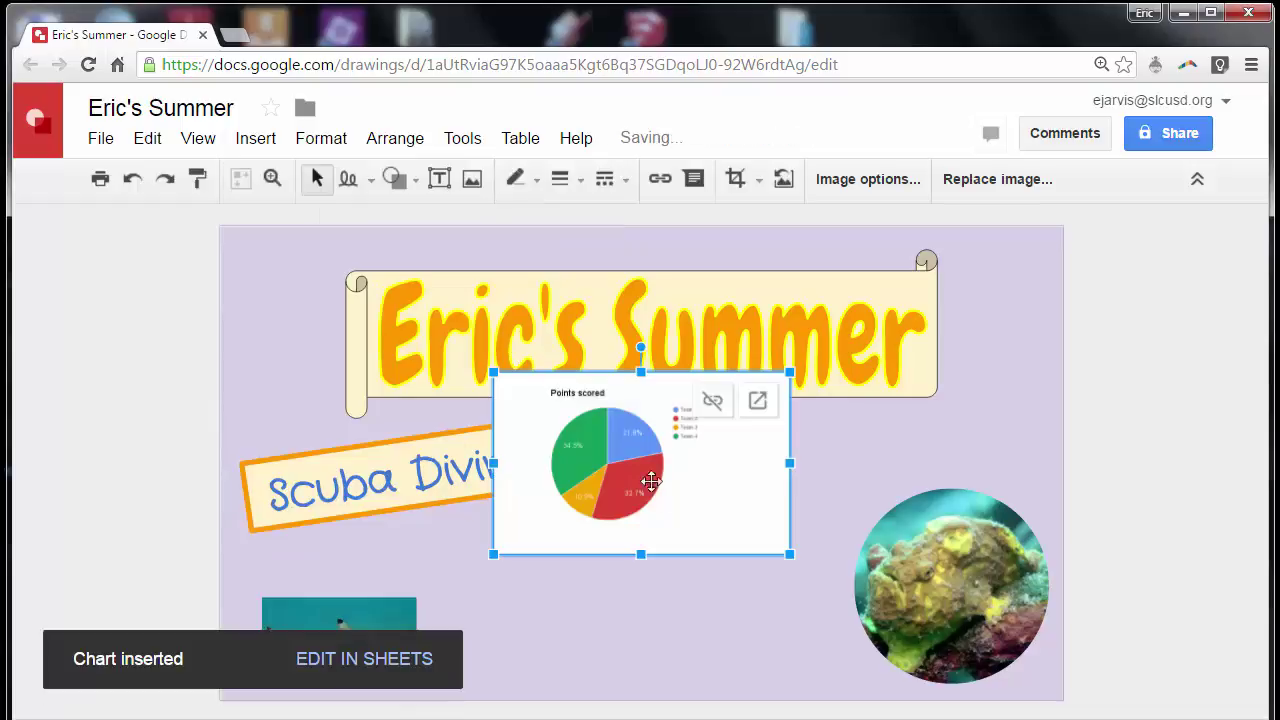
# - Position the pie chart below the title, nudging it slightly right and down
pyautogui.moveTo(692, 498); pyautogui.dragTo(712, 566)
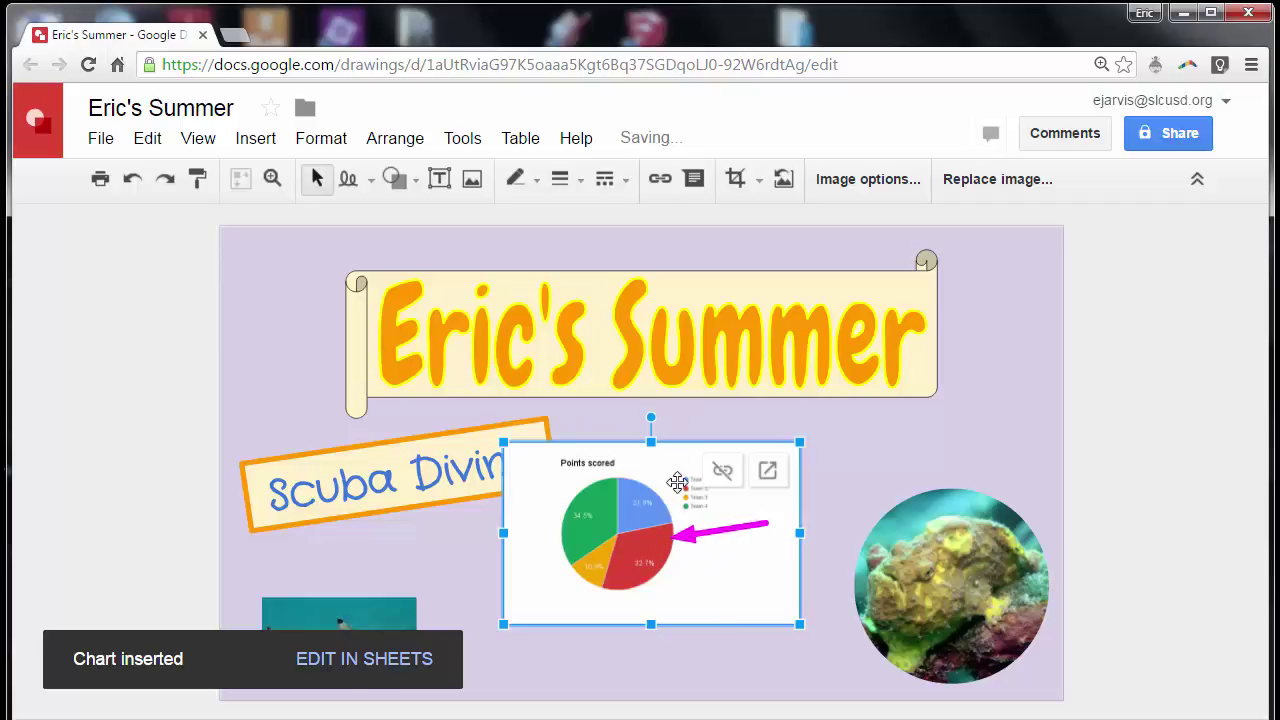
pyautogui.moveTo(674, 459); pyautogui.dragTo(685, 464)
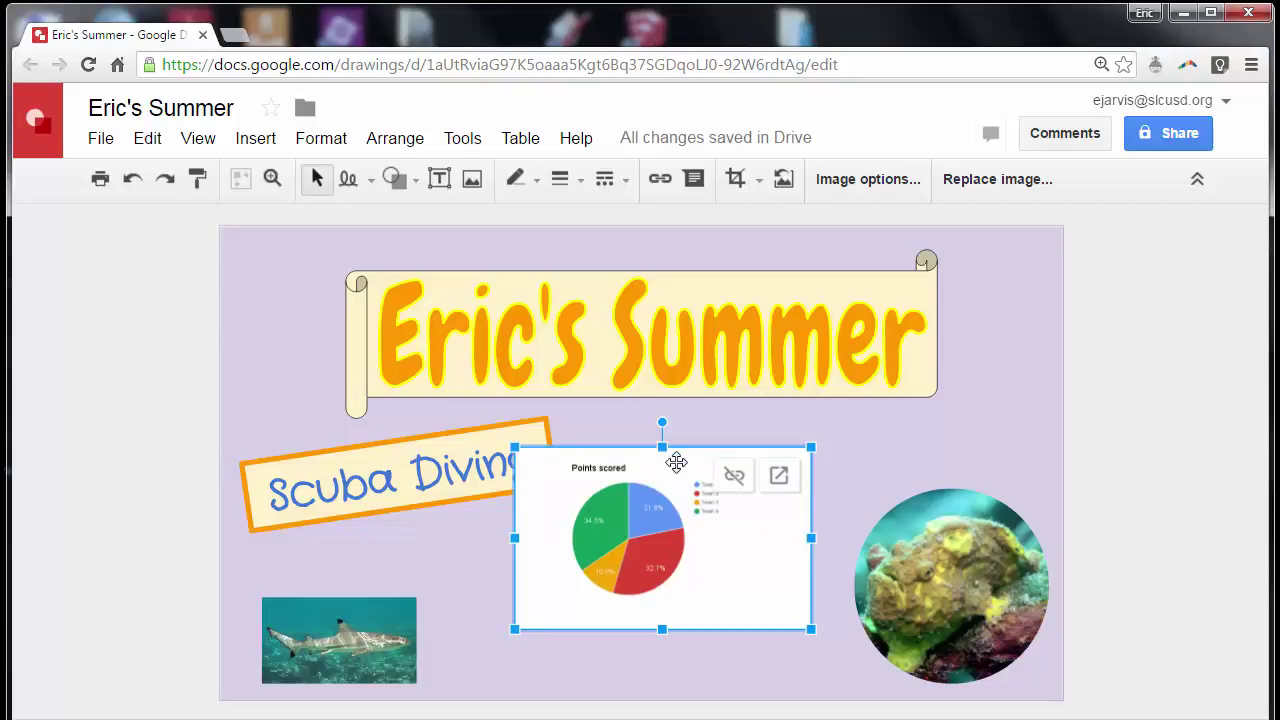
pyautogui.moveTo(674, 460); pyautogui.dragTo(700, 461)
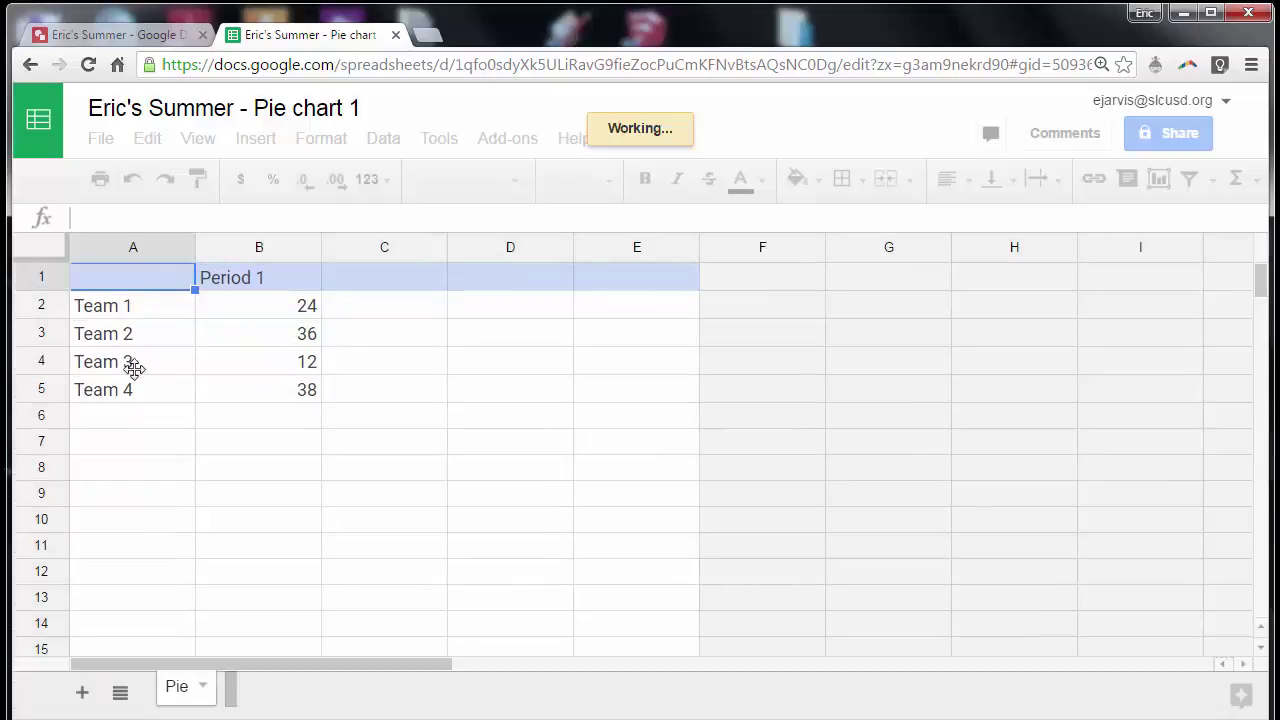
# - Replace Team 1 and Team 2 with Sleeping 8 and Reading 2
pyautogui.click(137, 305)
pyautogui.doubleClick(137, 305)
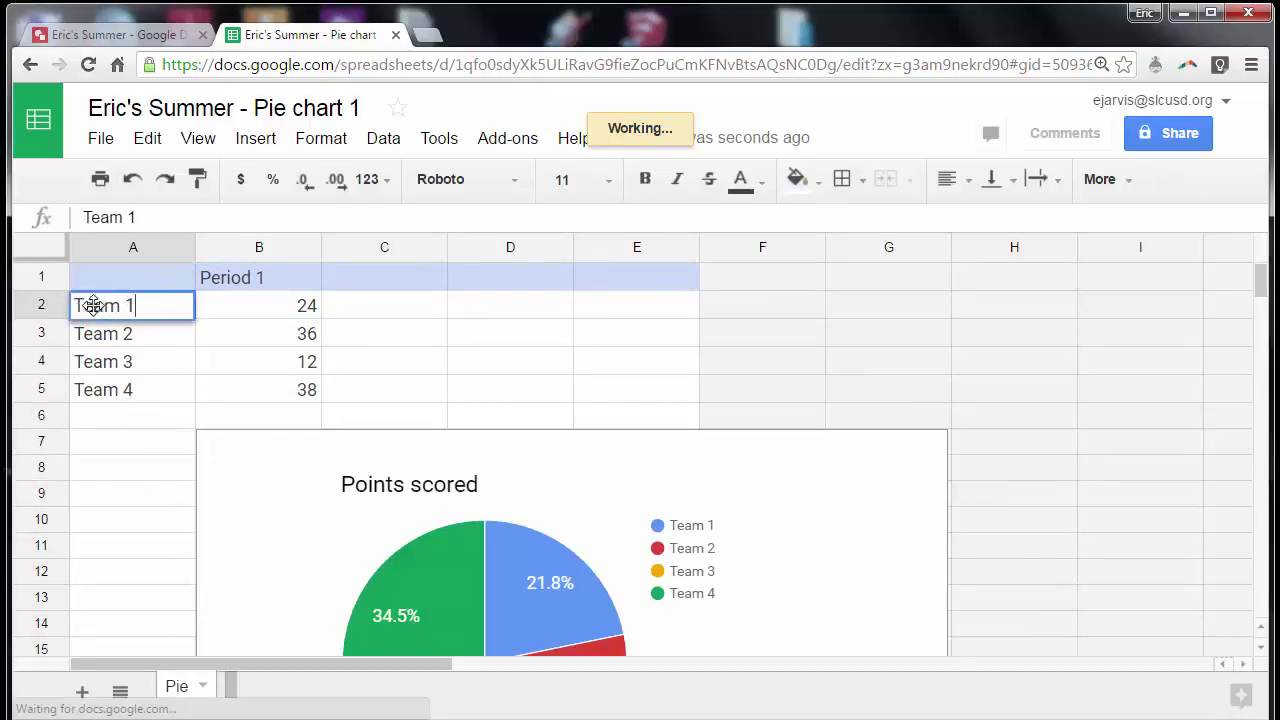
pyautogui.moveTo(80, 302); pyautogui.dragTo(142, 300)
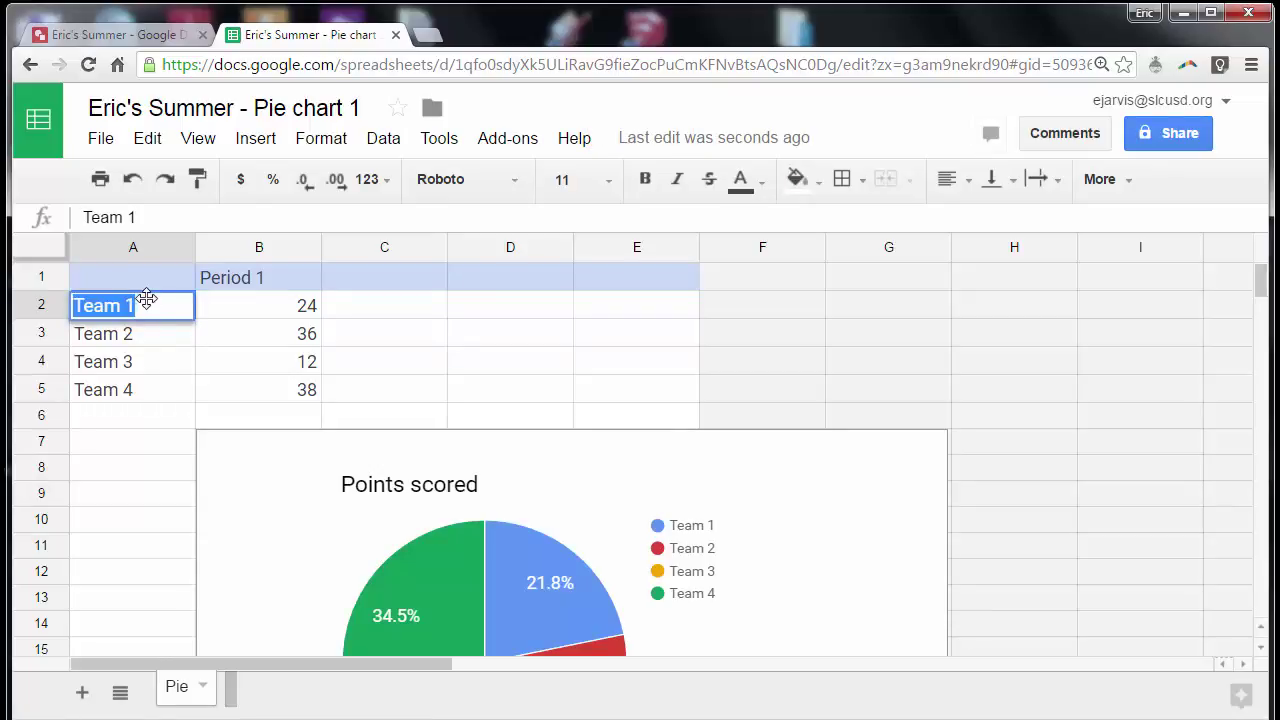
pyautogui.write('Sleeping')
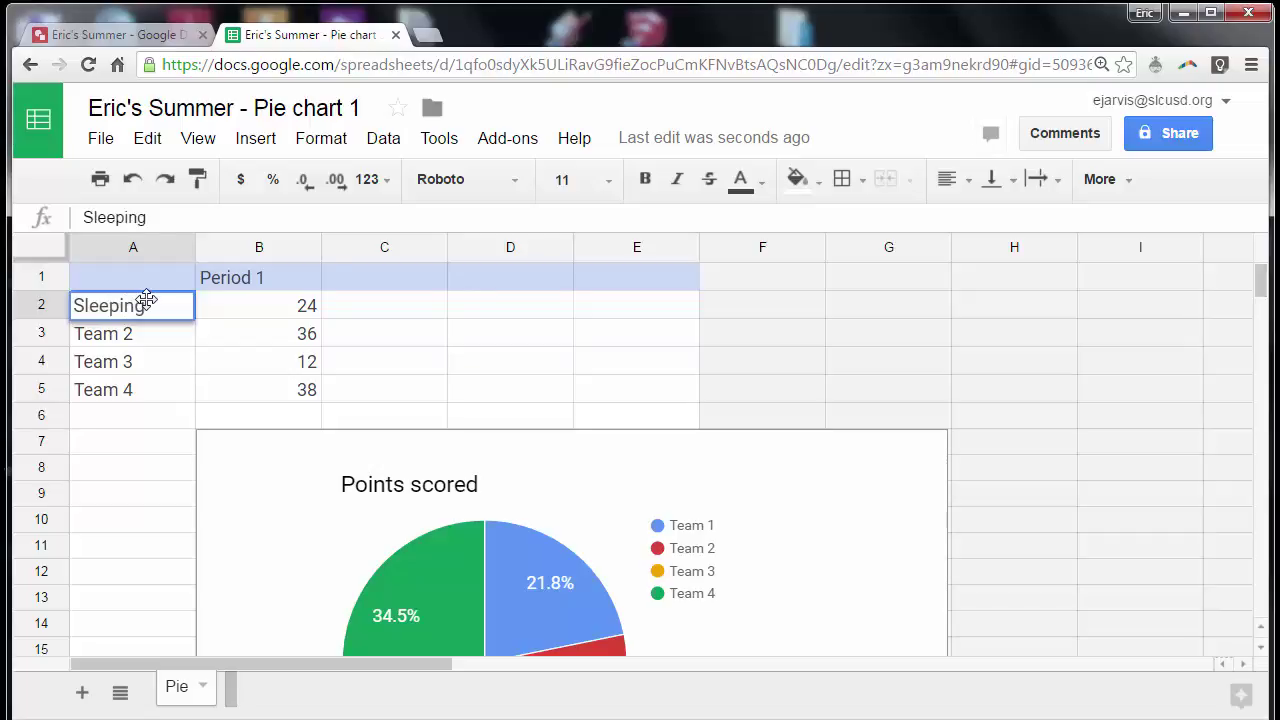
pyautogui.press('Tab')
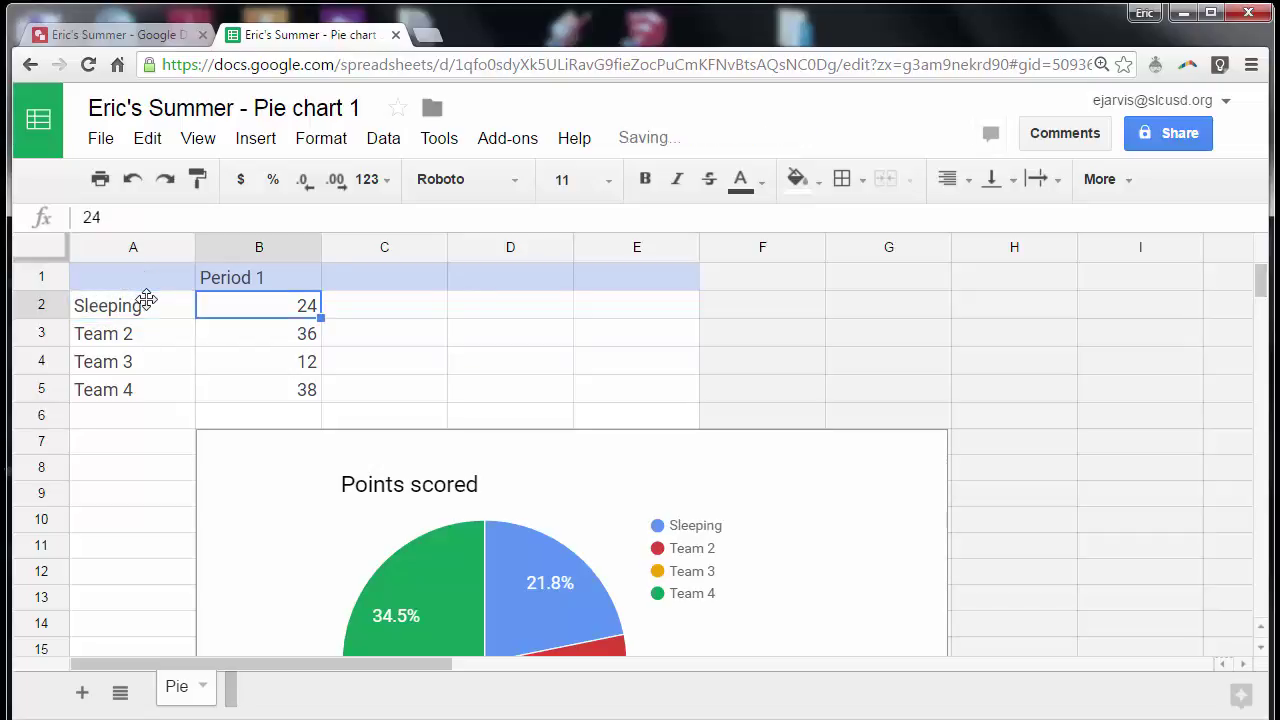
pyautogui.write('8')
pyautogui.press('Return')
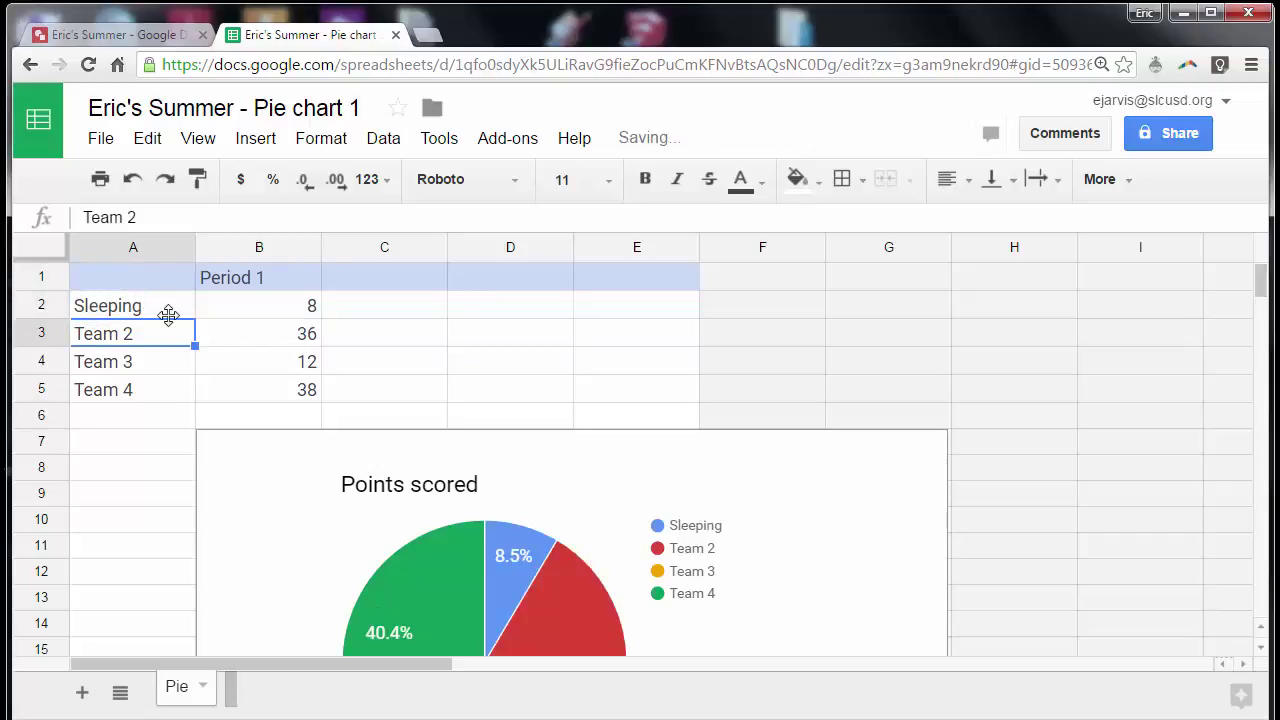
pyautogui.doubleClick(148, 329)
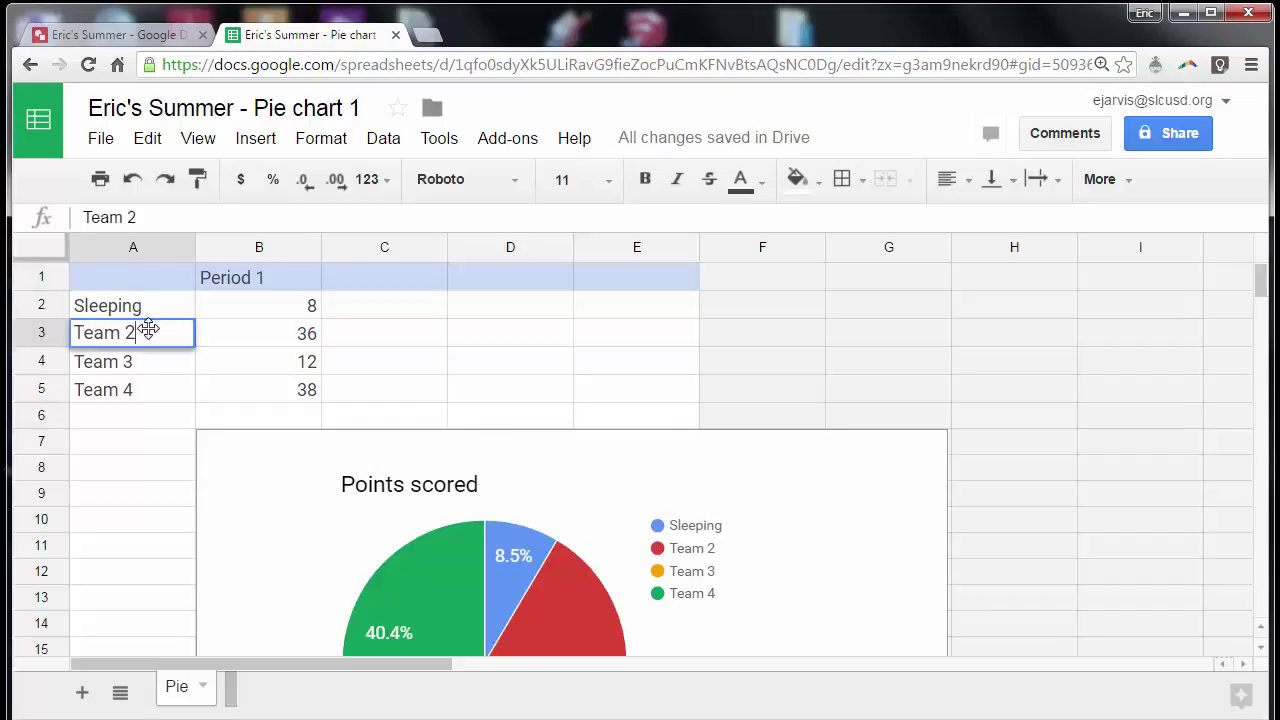
pyautogui.moveTo(148, 329); pyautogui.dragTo(60, 329)
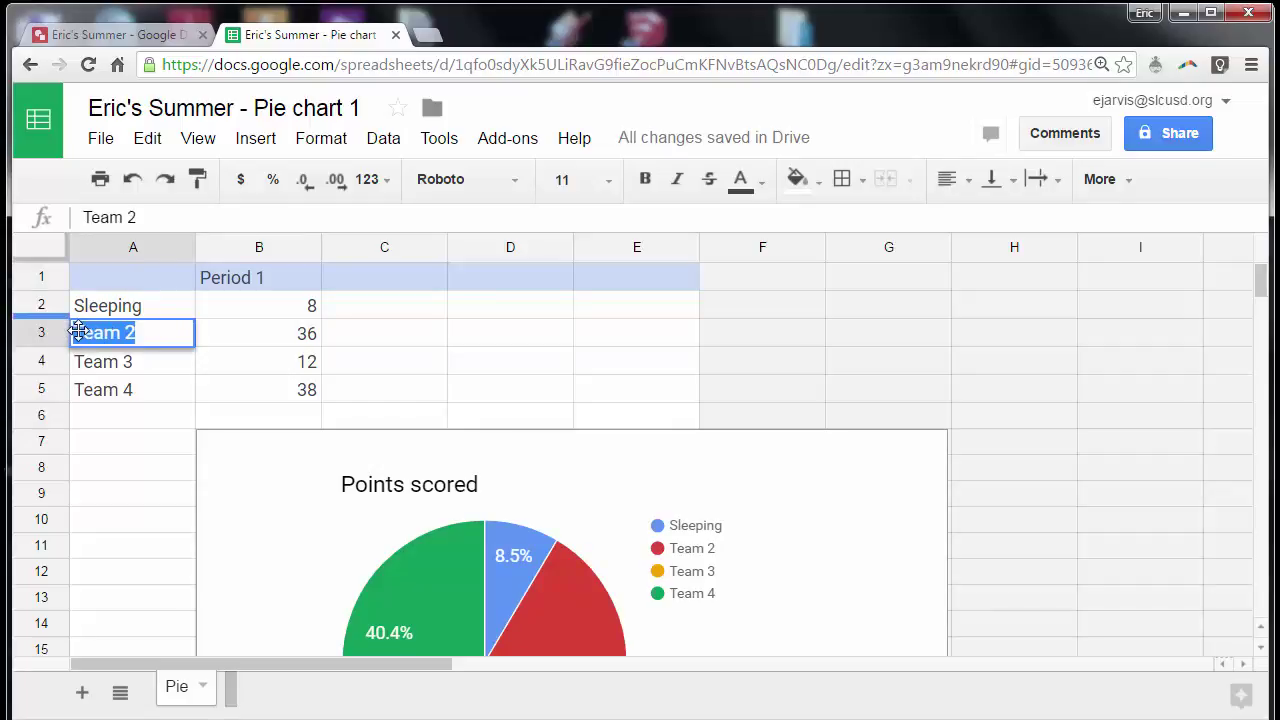
pyautogui.write('Reading')
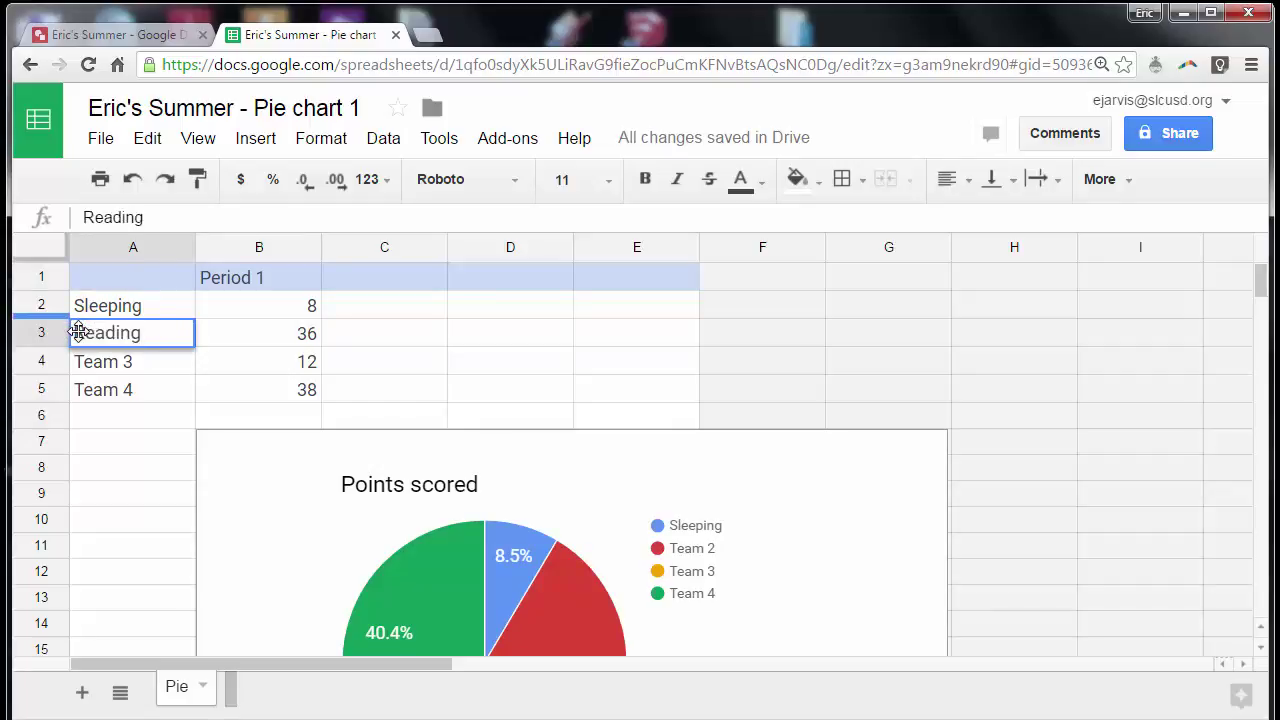
pyautogui.press('Tab')
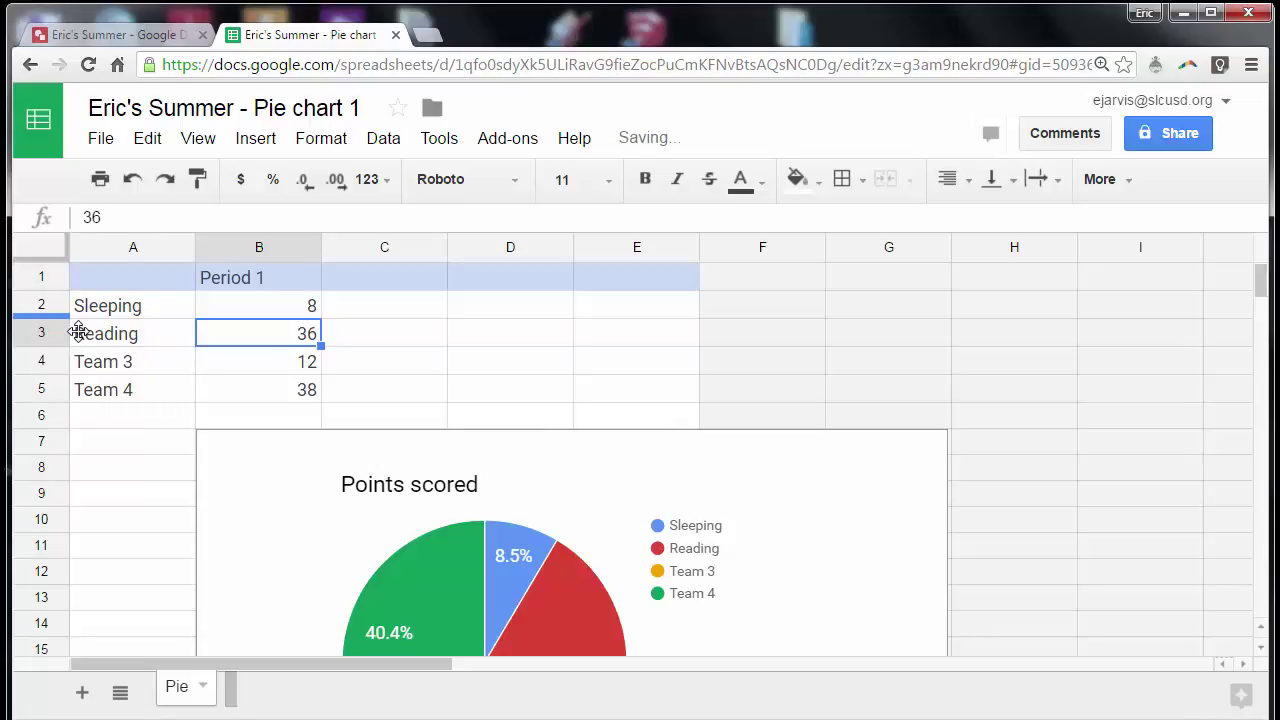
pyautogui.write('2')
pyautogui.press('Return')
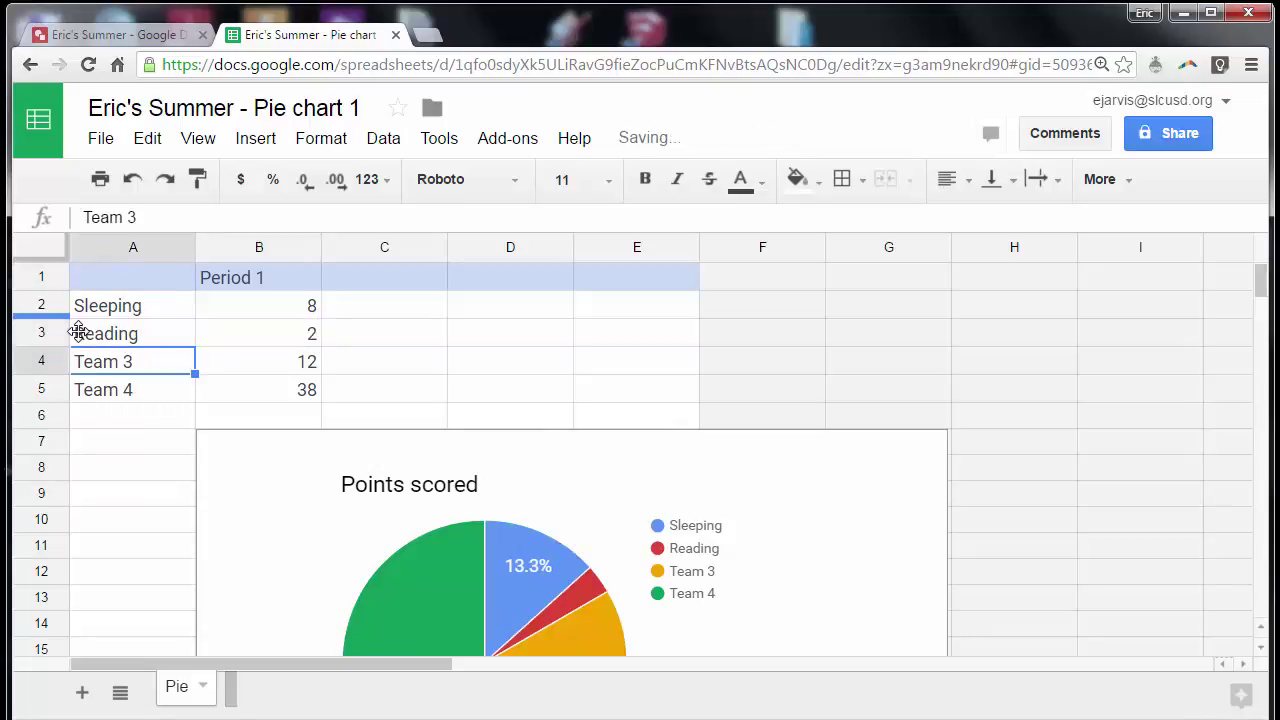
# - Replace Team 3 and Team 4 with Family 6 and Swimming 2
pyautogui.scroll(-1, 413, 469)
pyautogui.scroll(-1, 413, 469)
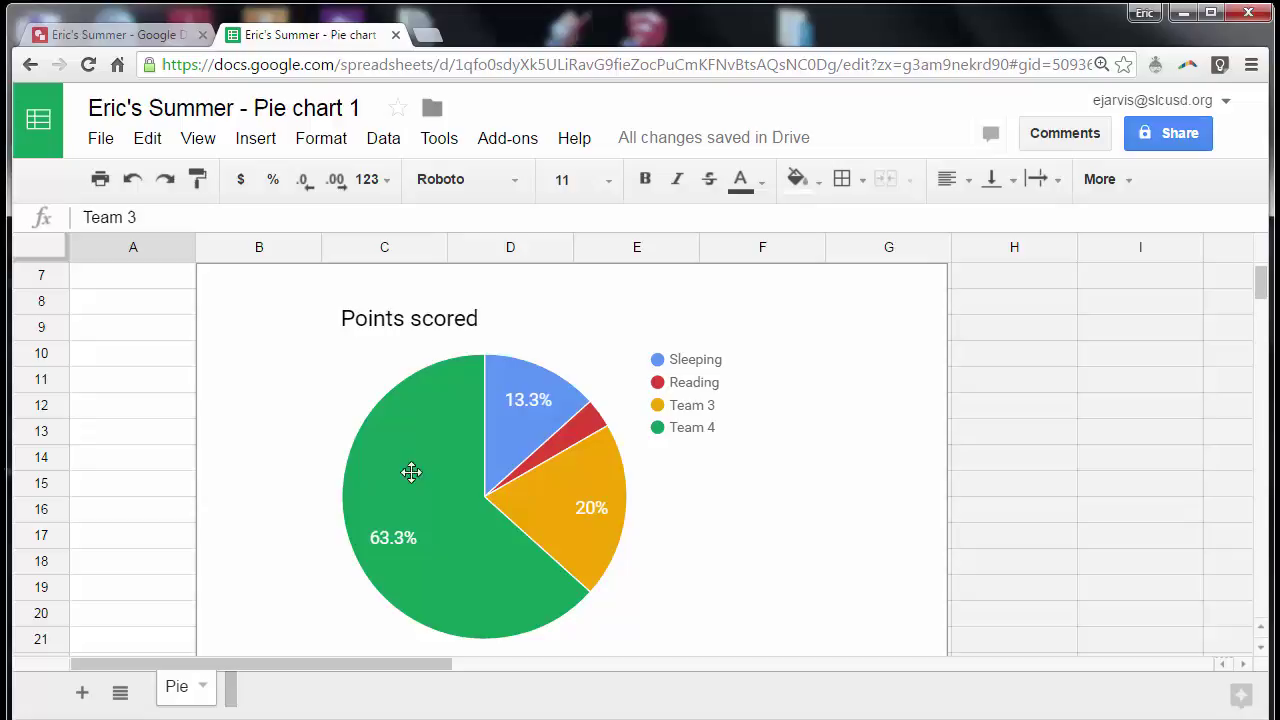
pyautogui.scroll(2, 494, 371)
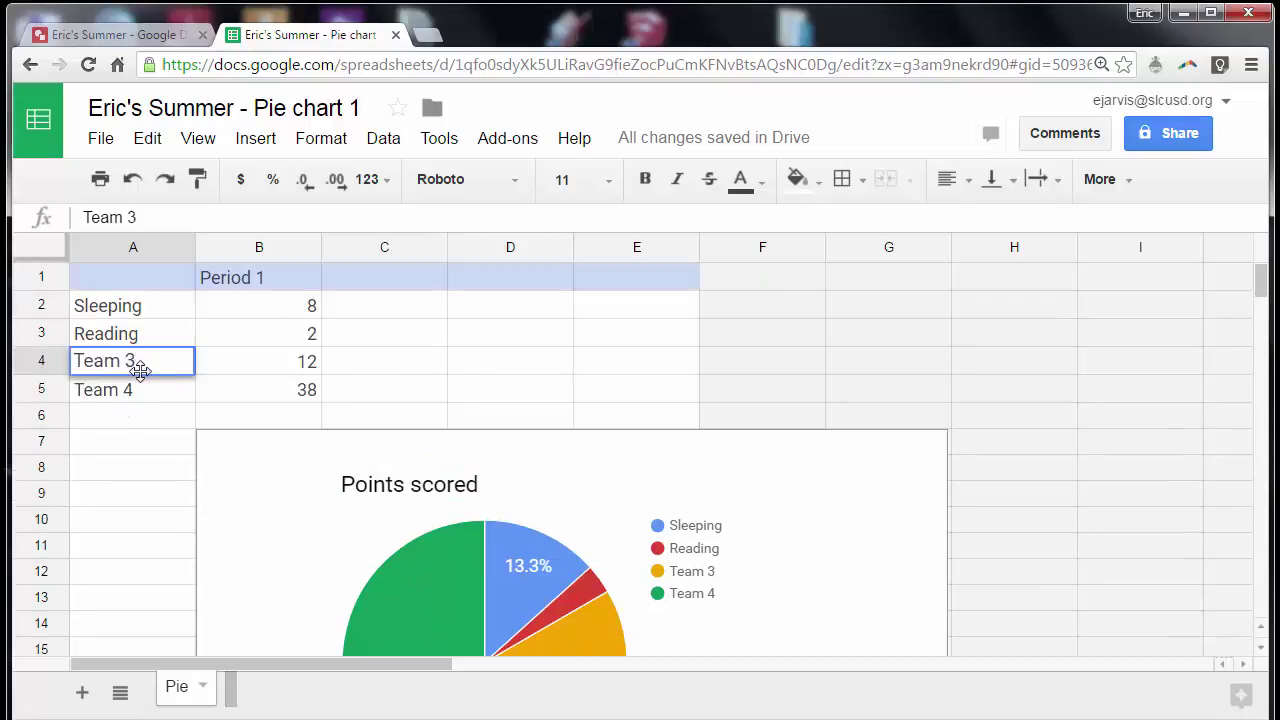
pyautogui.doubleClick(140, 370)
pyautogui.moveTo(140, 370); pyautogui.dragTo(23, 363)
pyautogui.write('Family')
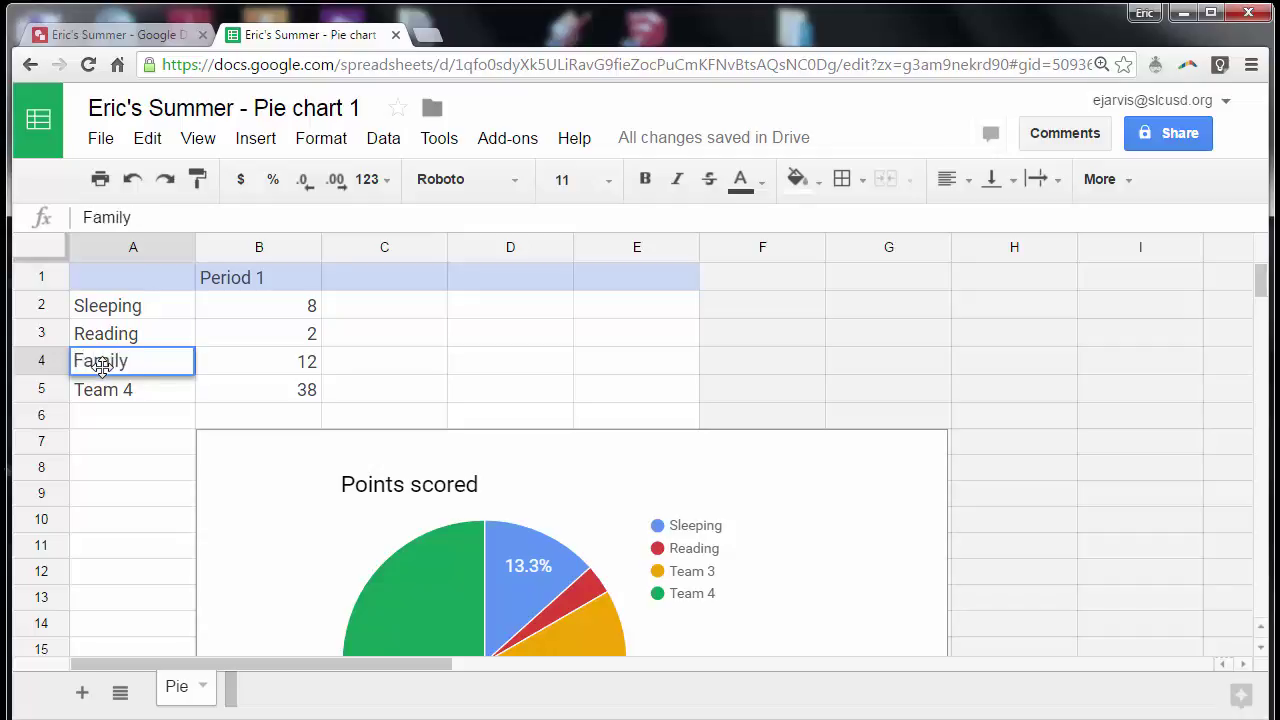
pyautogui.press('Tab')
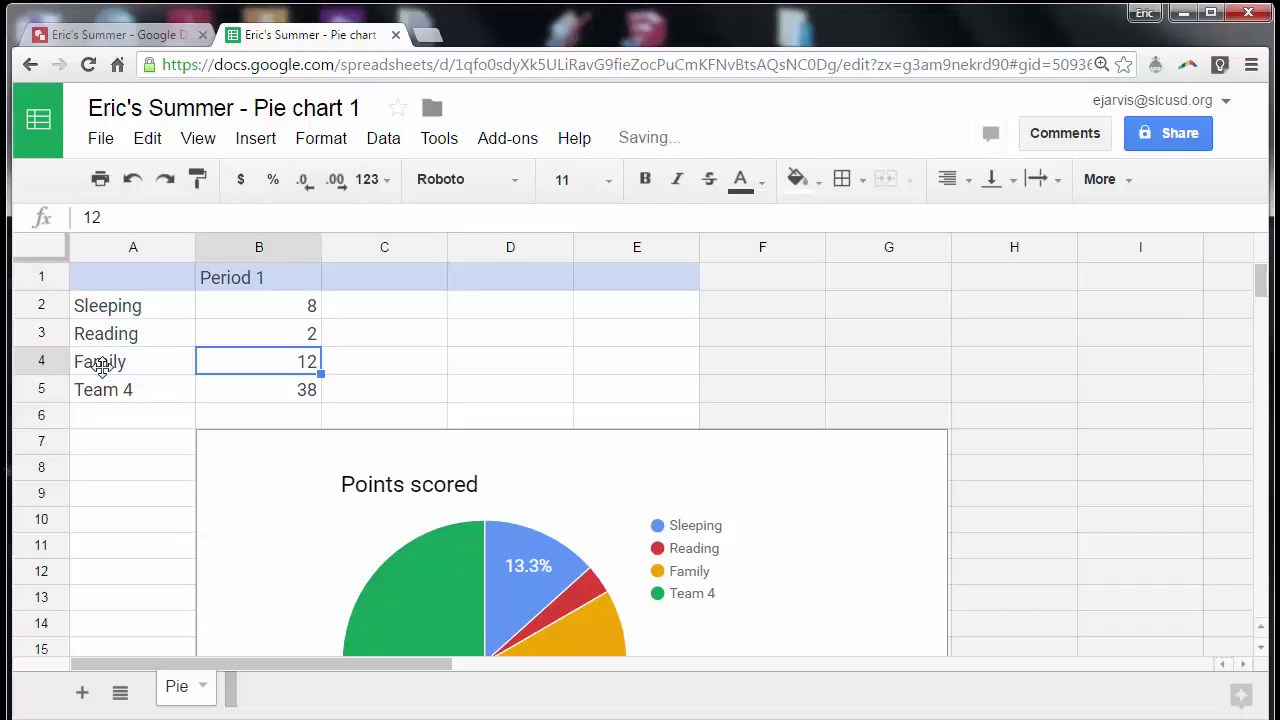
pyautogui.write('6')
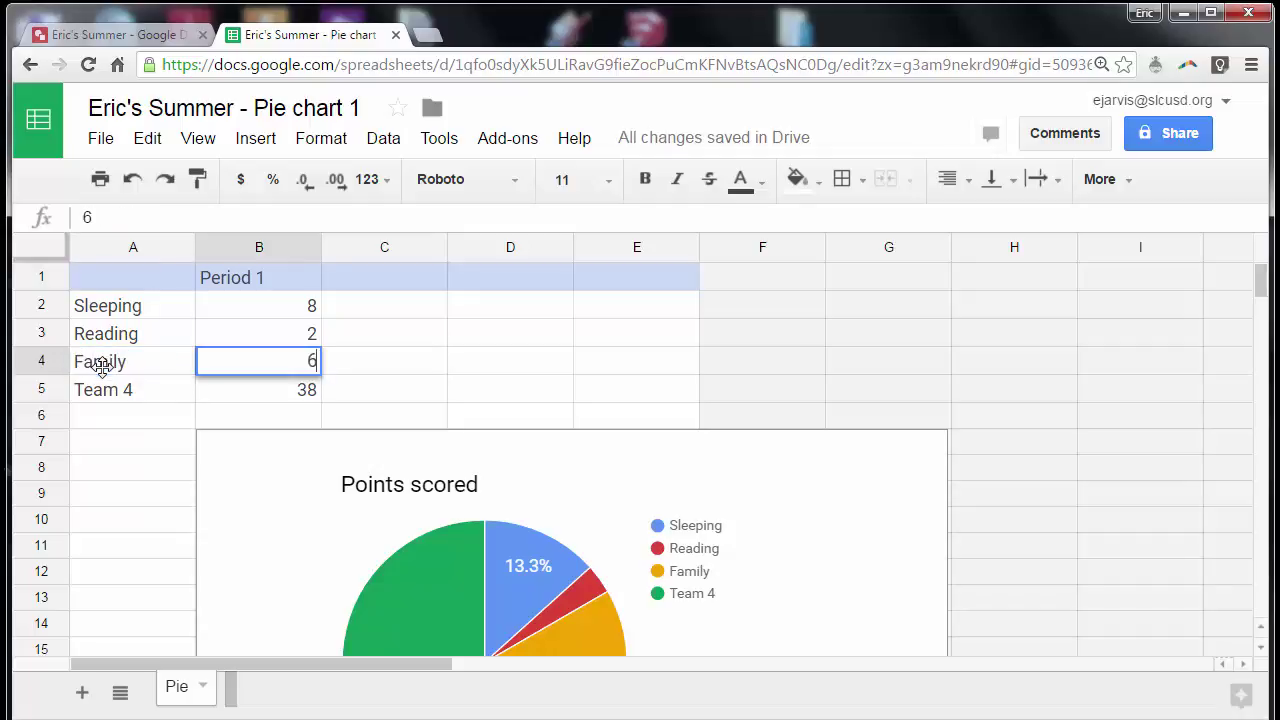
pyautogui.press('Return')
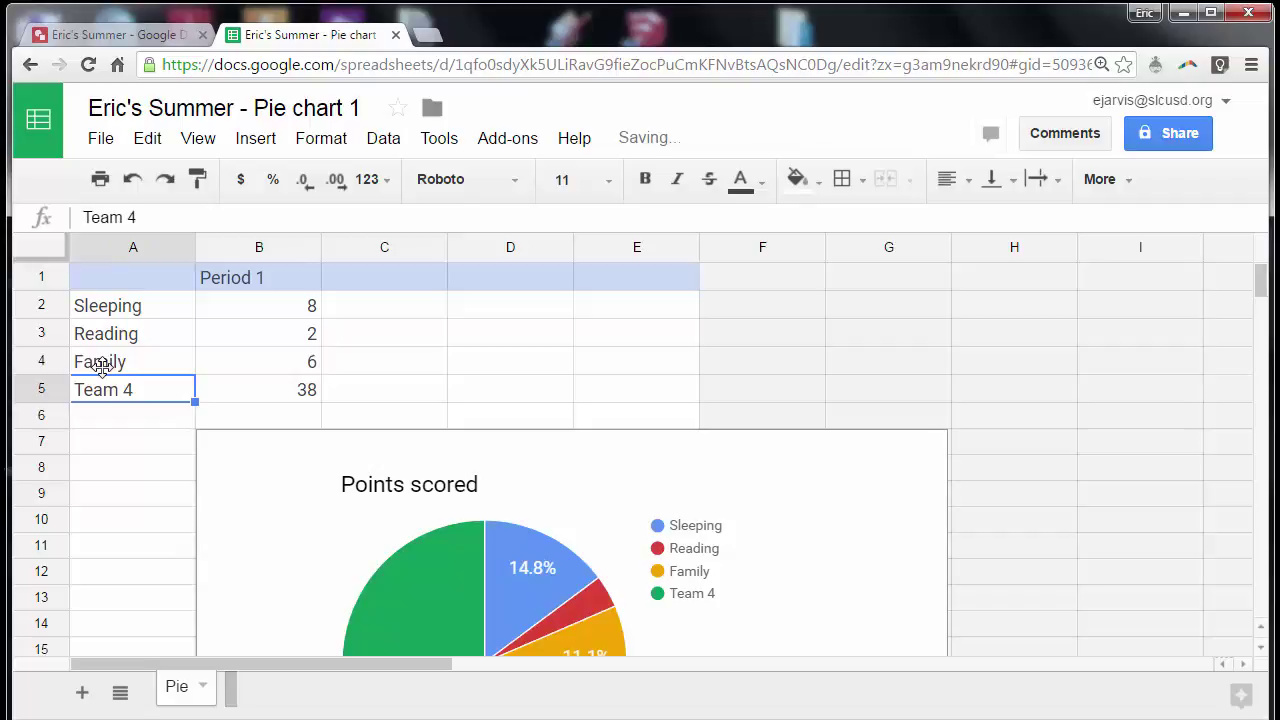
pyautogui.doubleClick(106, 384)
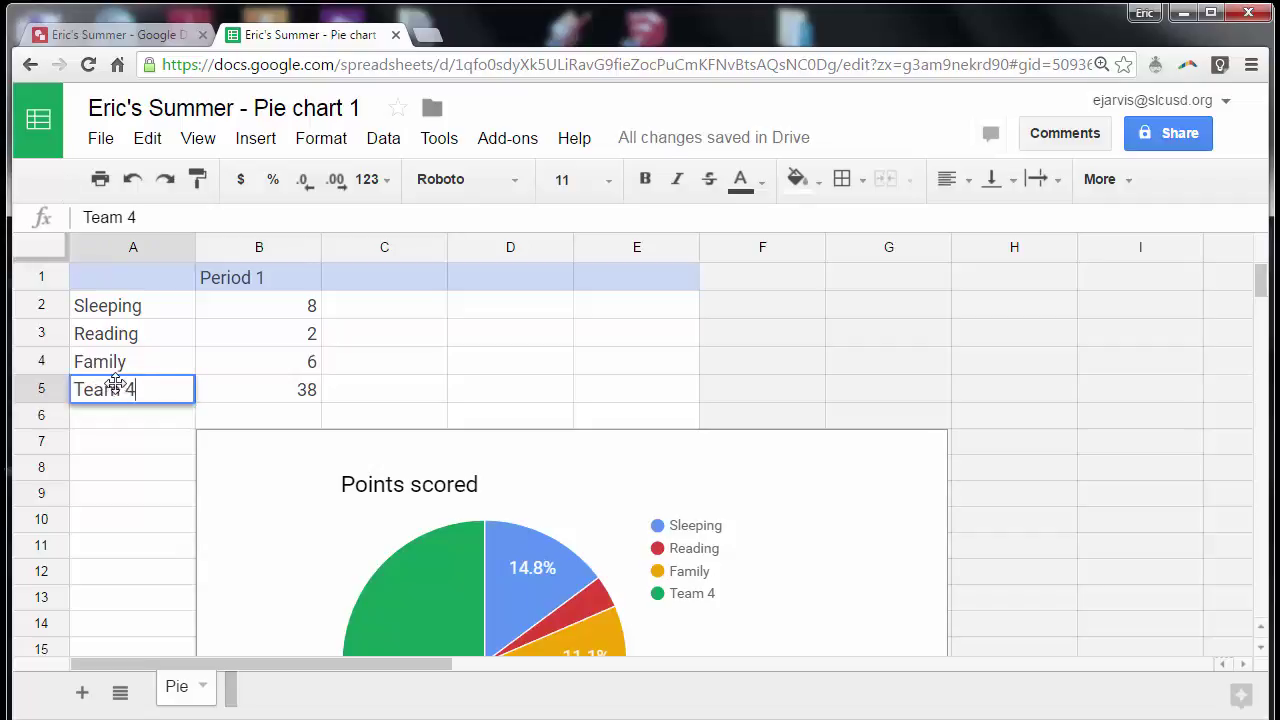
pyautogui.moveTo(134, 386); pyautogui.dragTo(49, 386)
pyautogui.write('S')
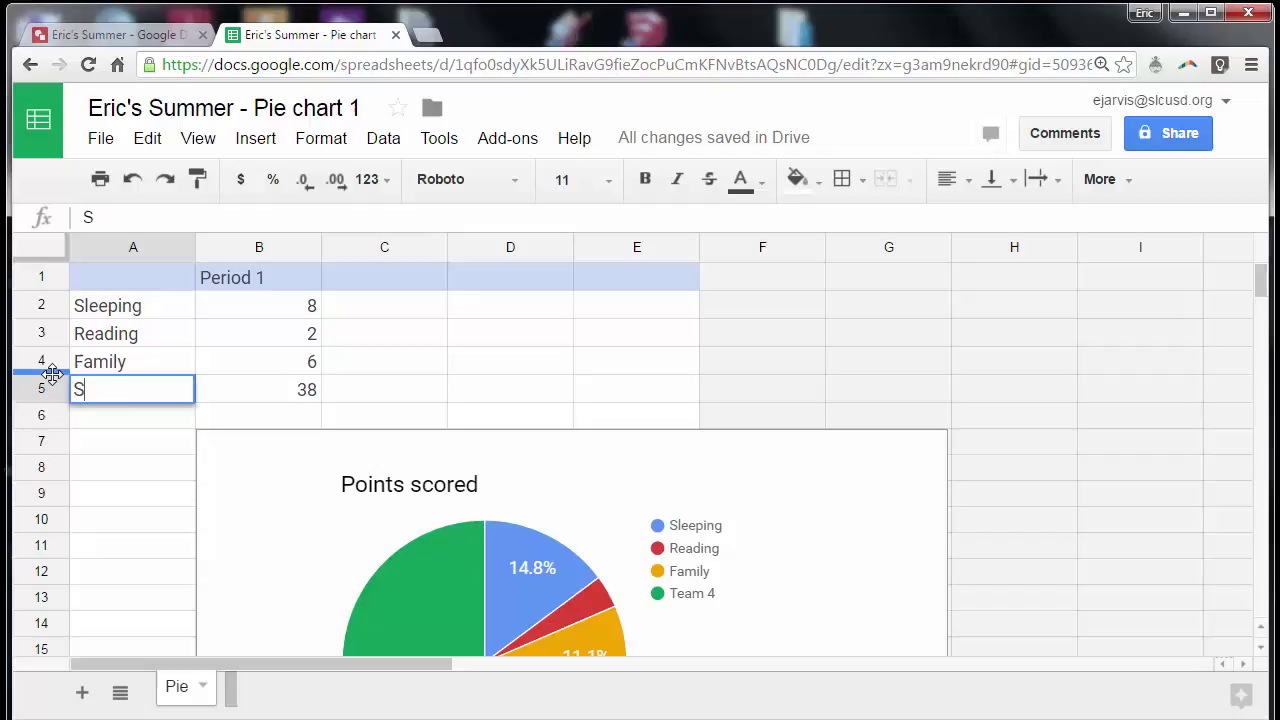
pyautogui.write('wimi')
pyautogui.press('BackSpace')
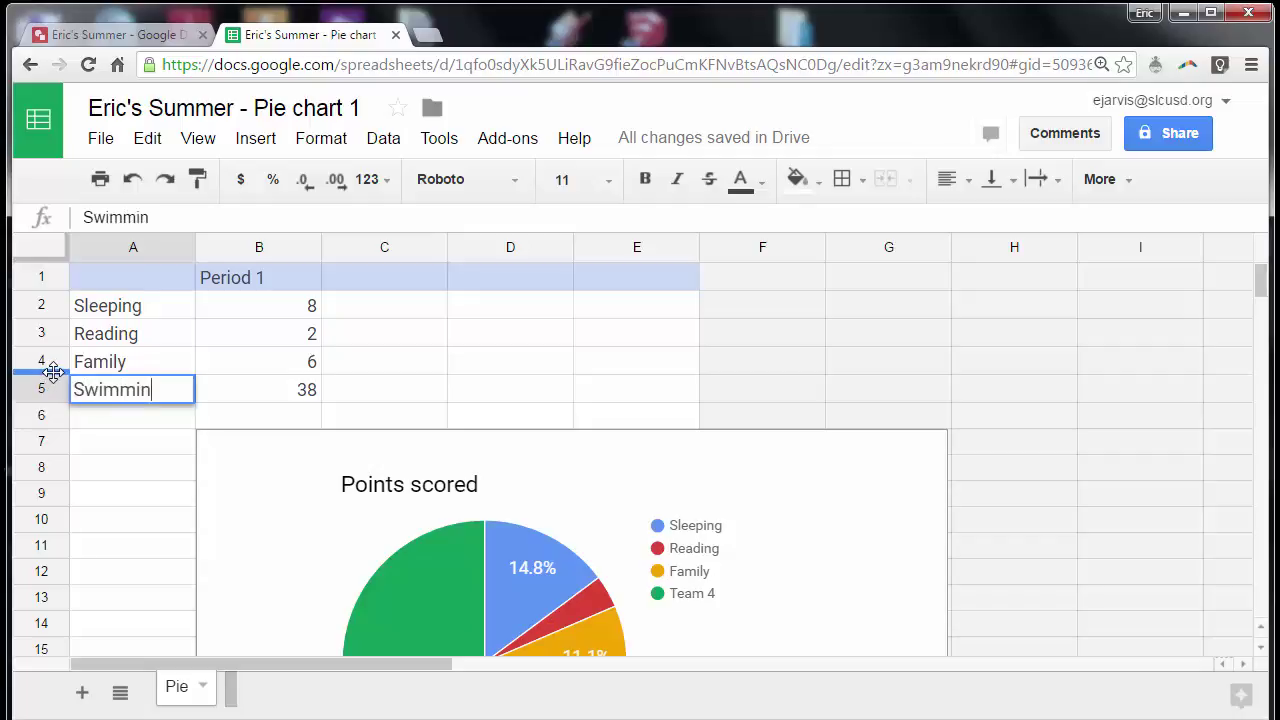
pyautogui.press('Tab')
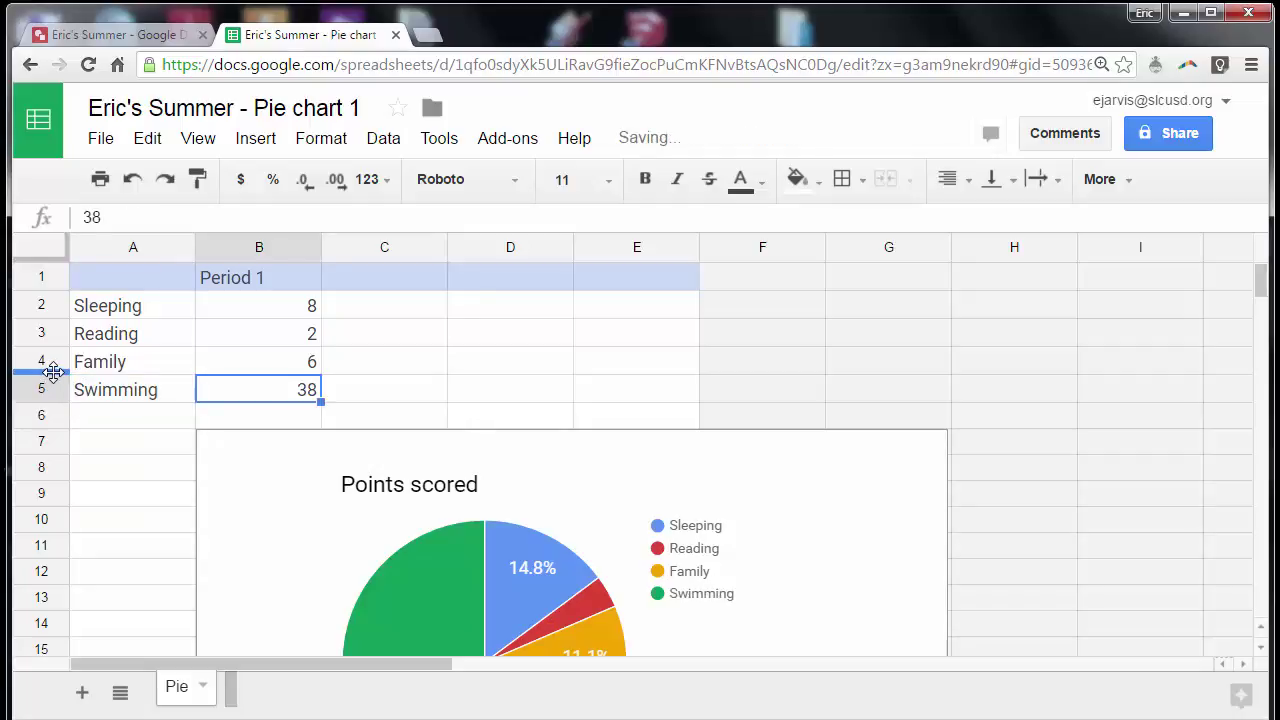
pyautogui.write('2')
pyautogui.press('Return')
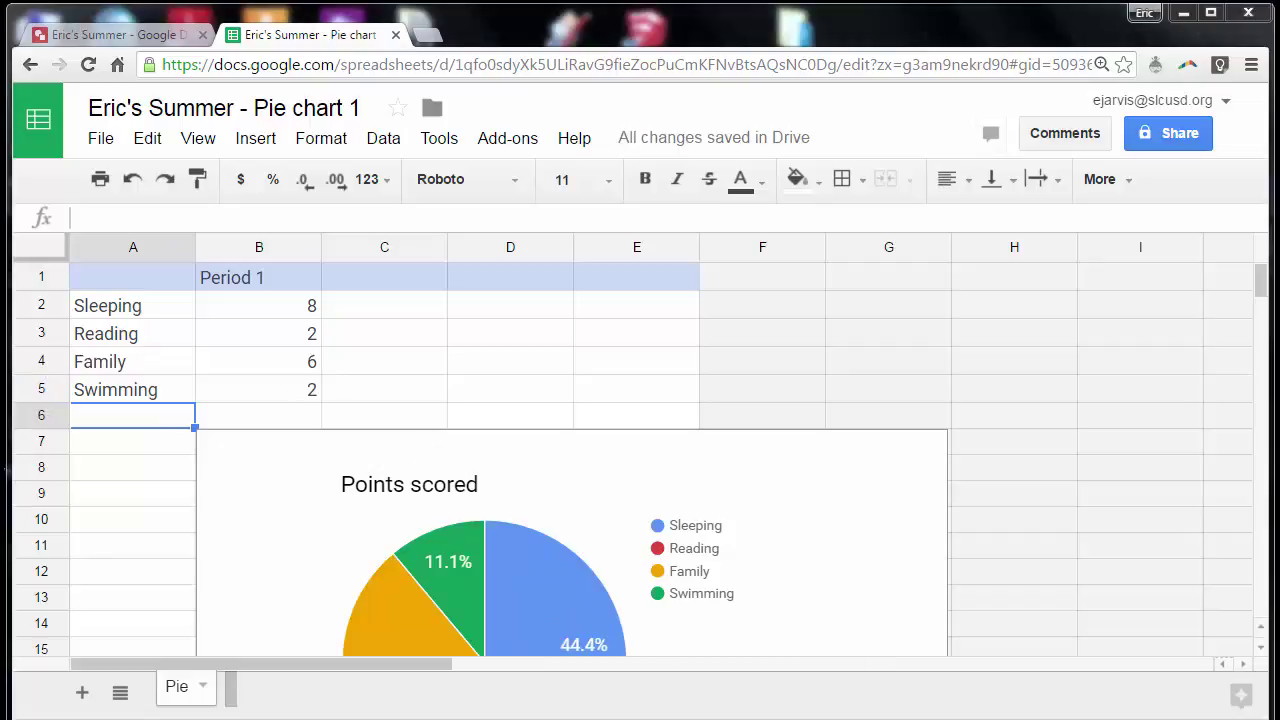
# - Add a new row in A6:B6 reading Goofing Off with value 6
pyautogui.click(130, 417)
pyautogui.write('Goo')
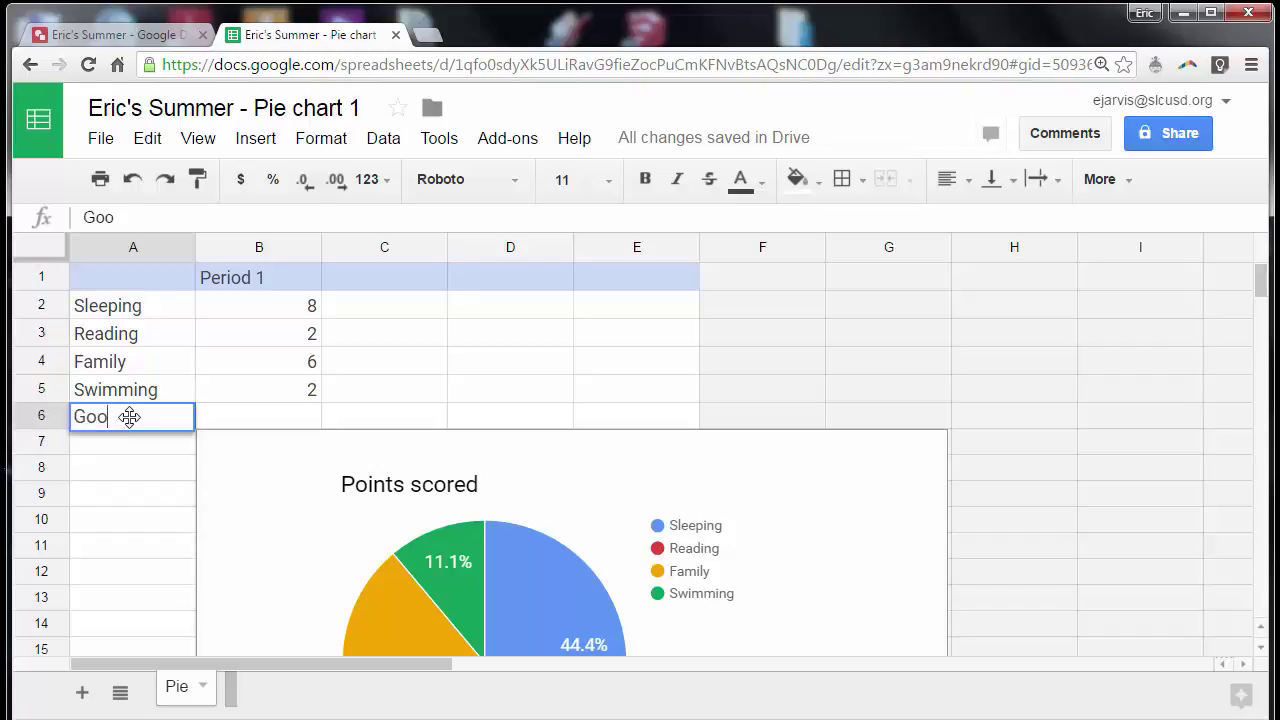
pyautogui.write('gl')
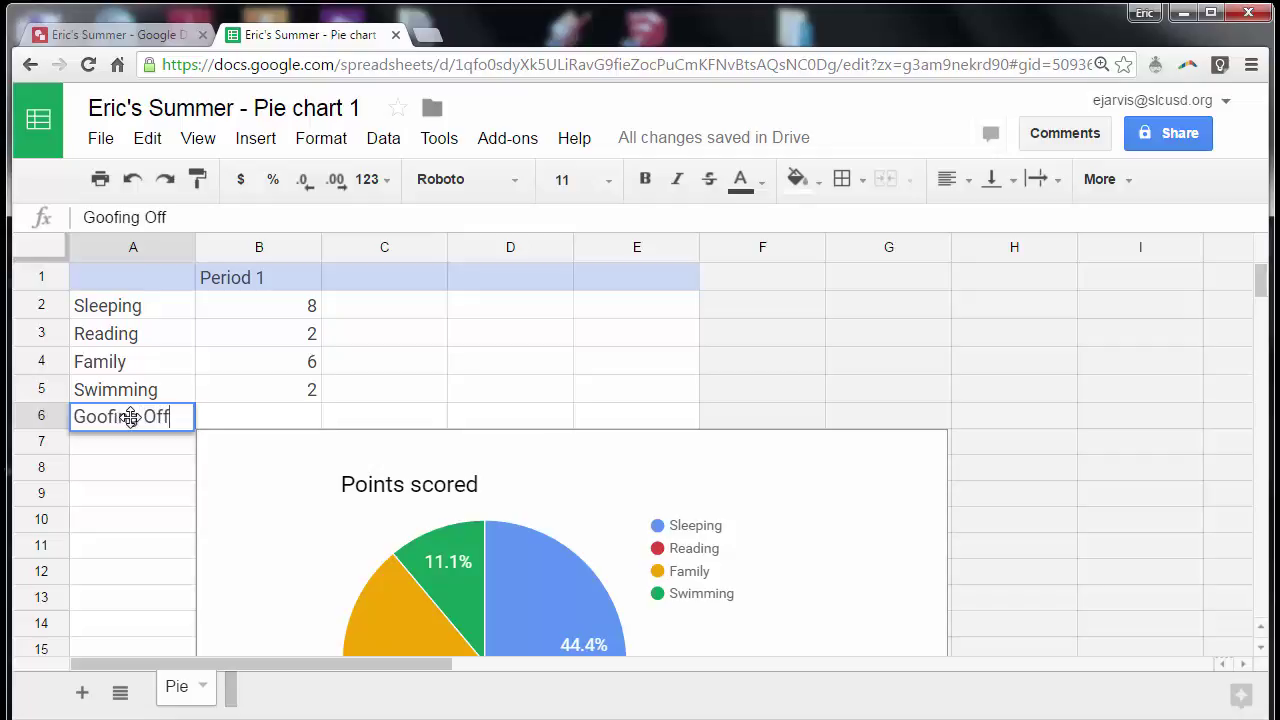
pyautogui.press('Tab')
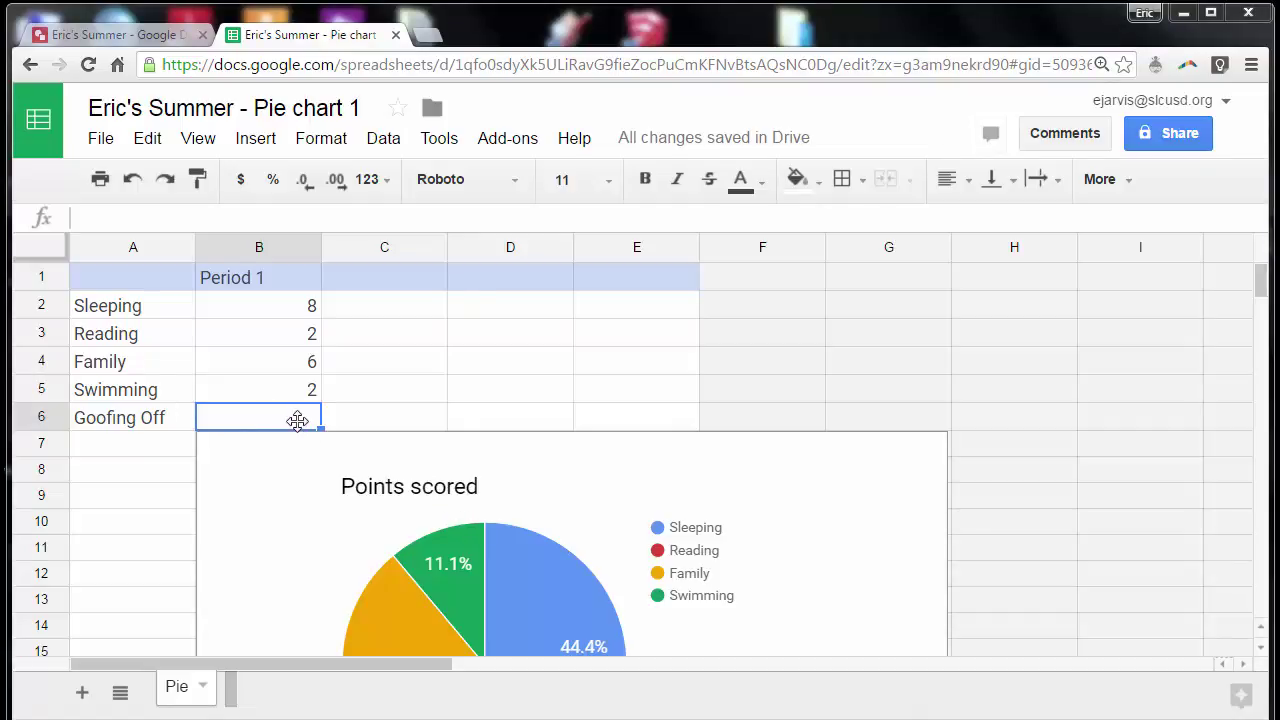
pyautogui.doubleClick(299, 414)
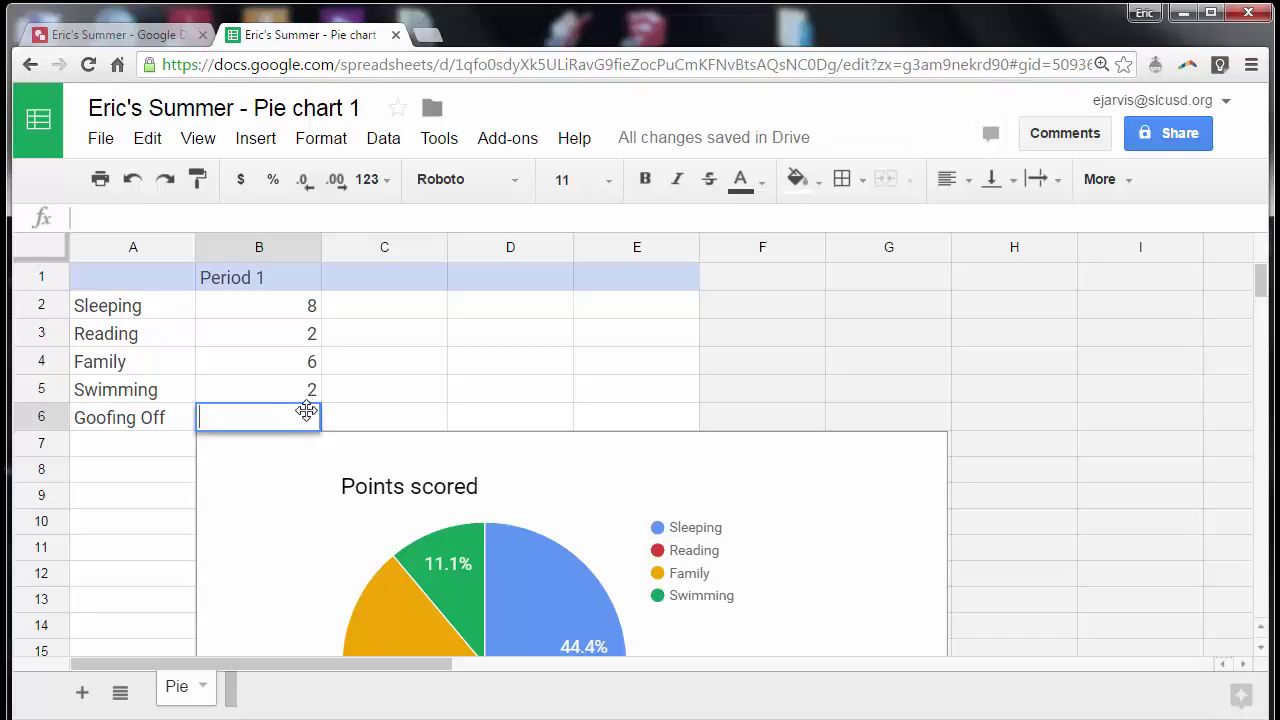
pyautogui.press('Return')
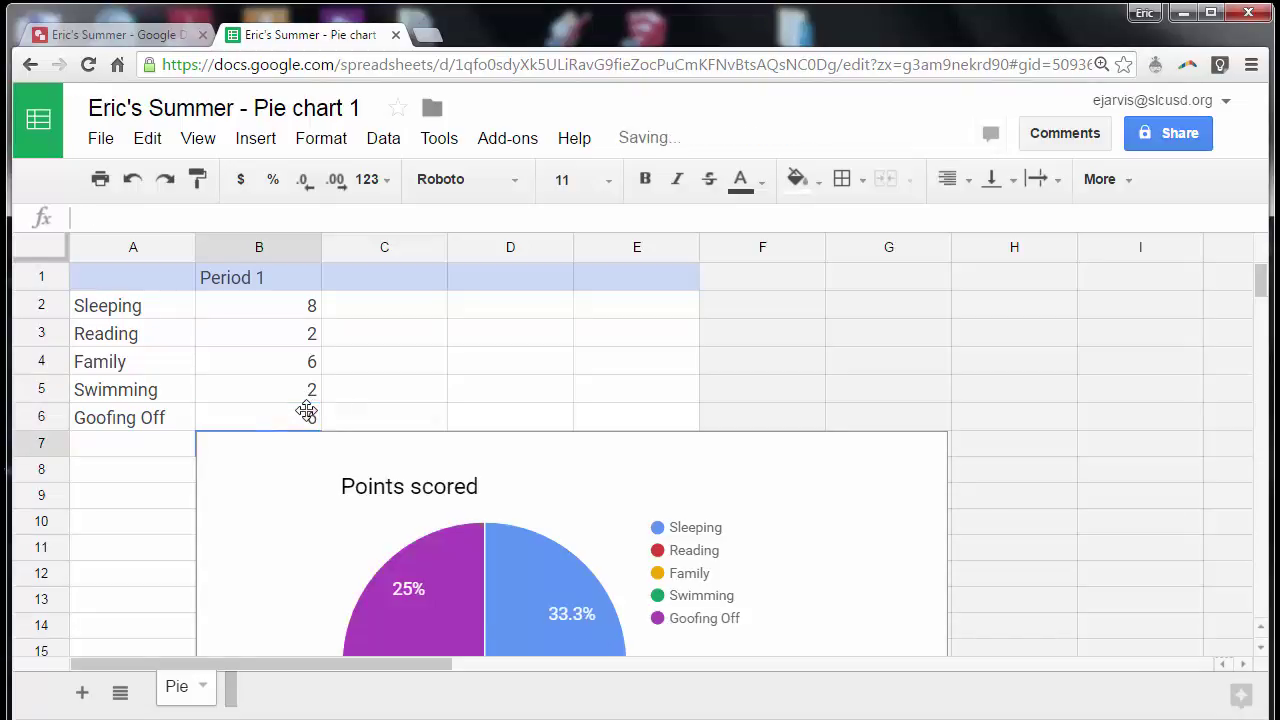
# - Scroll down to the updated pie chart and select it
pyautogui.scroll(-1, 363, 405)
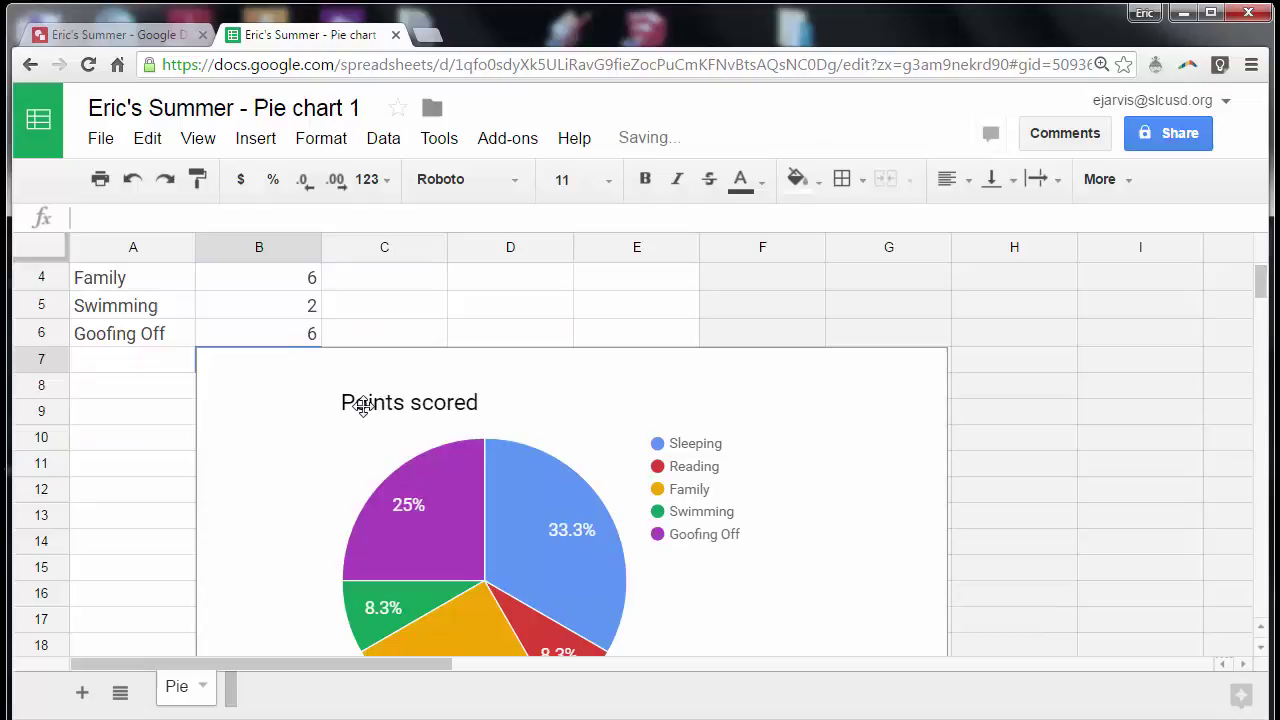
pyautogui.scroll(-1, 363, 405)
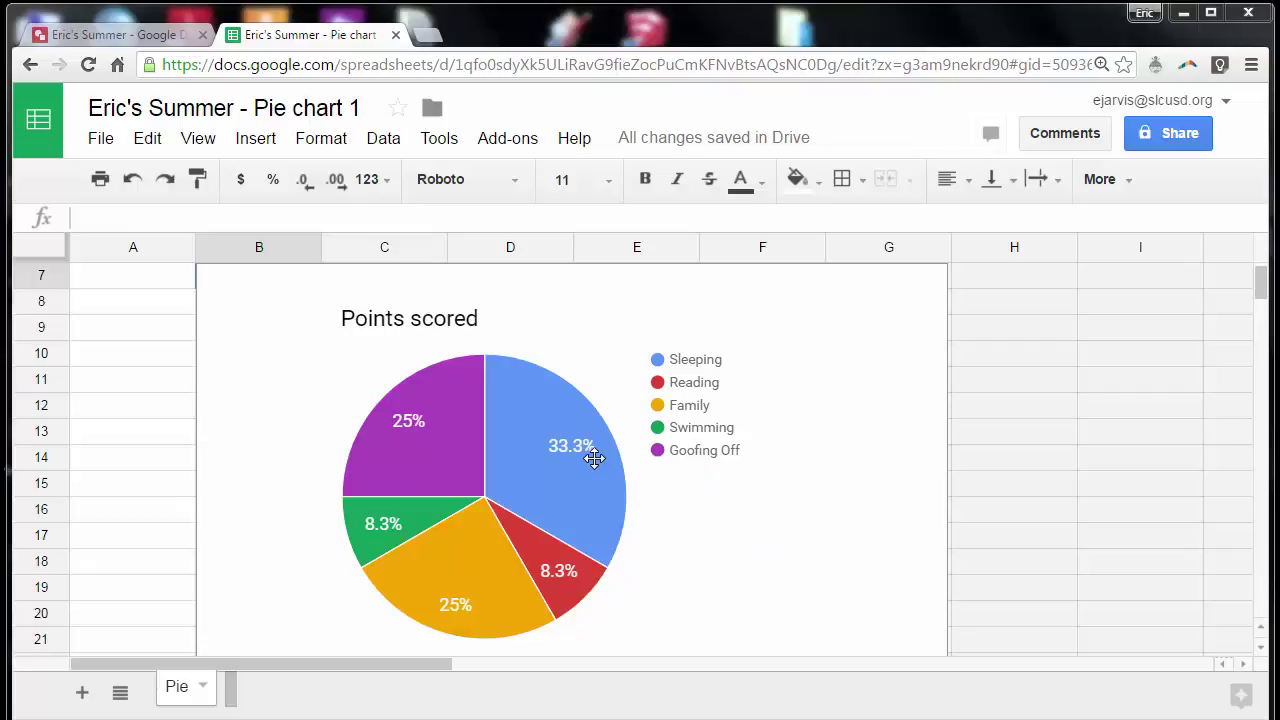
pyautogui.click(1046, 406)
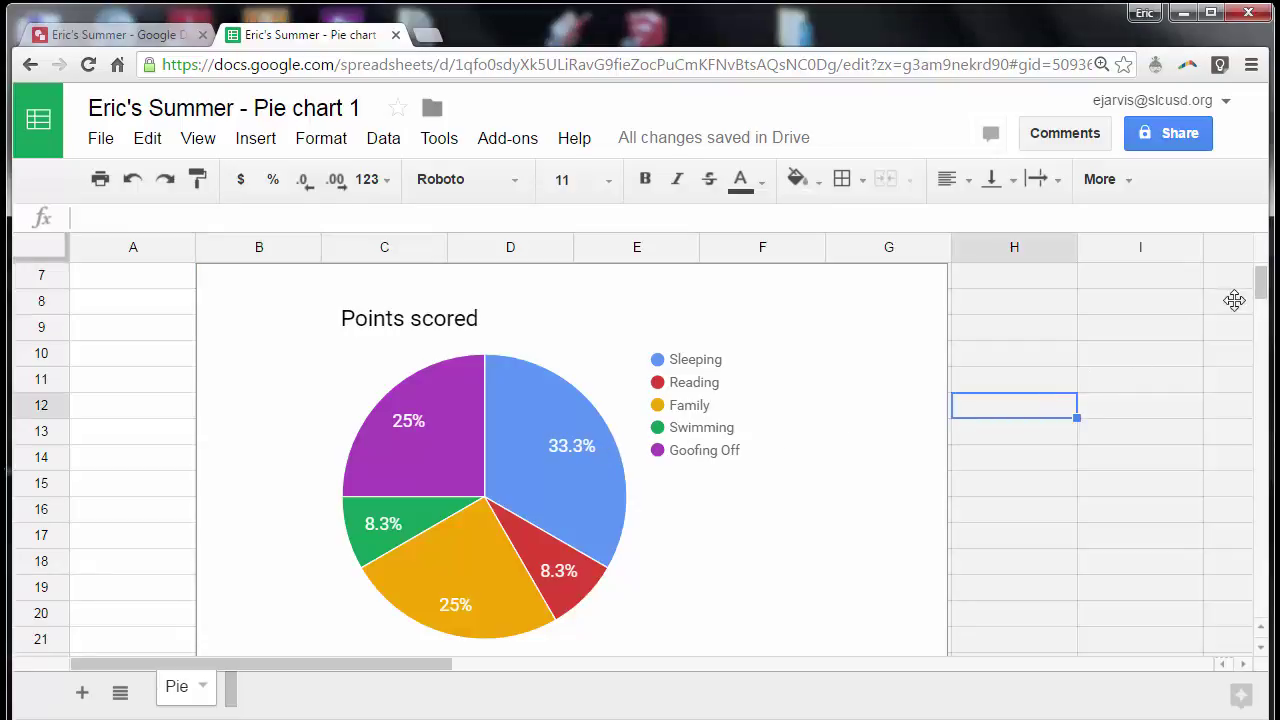
pyautogui.moveTo(1260, 283)
pyautogui.mouseDown()
pyautogui.moveTo(1260, 295)
pyautogui.moveTo(1260, 272)
pyautogui.mouseUp()
pyautogui.scroll(-1, 1051, 383)
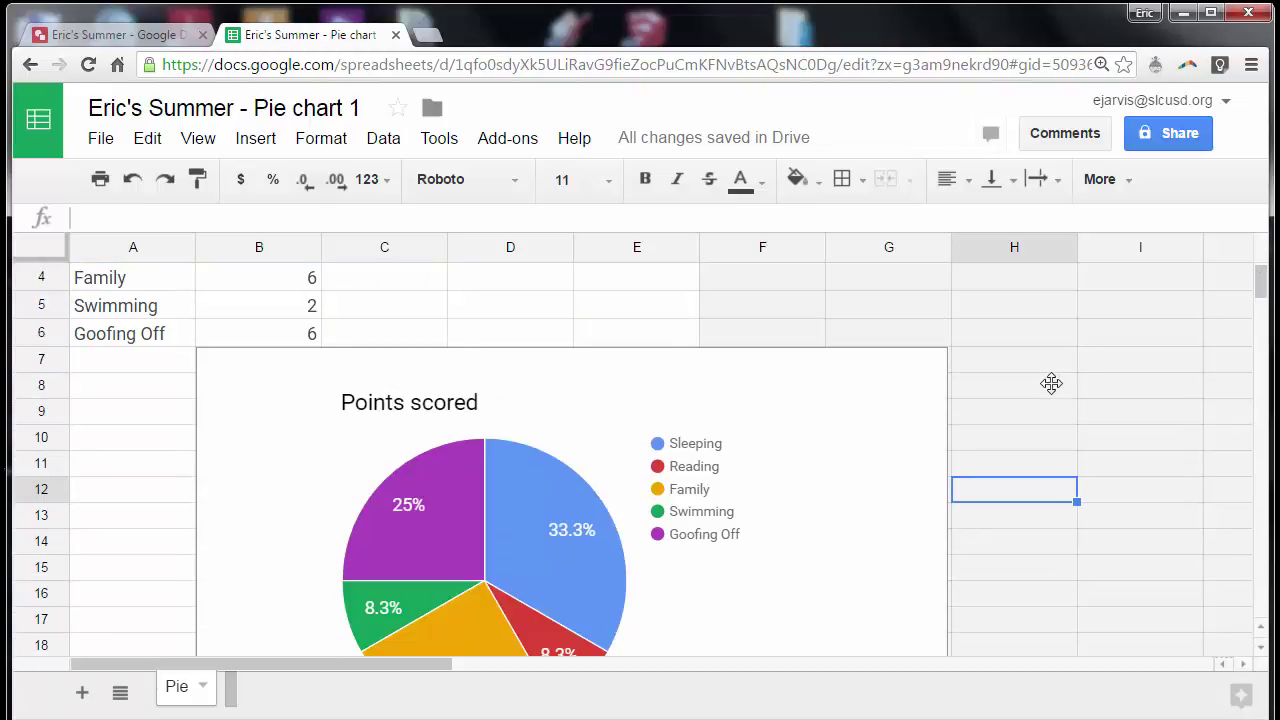
pyautogui.scroll(-1, 1040, 370)
pyautogui.scroll(1, 1020, 362)
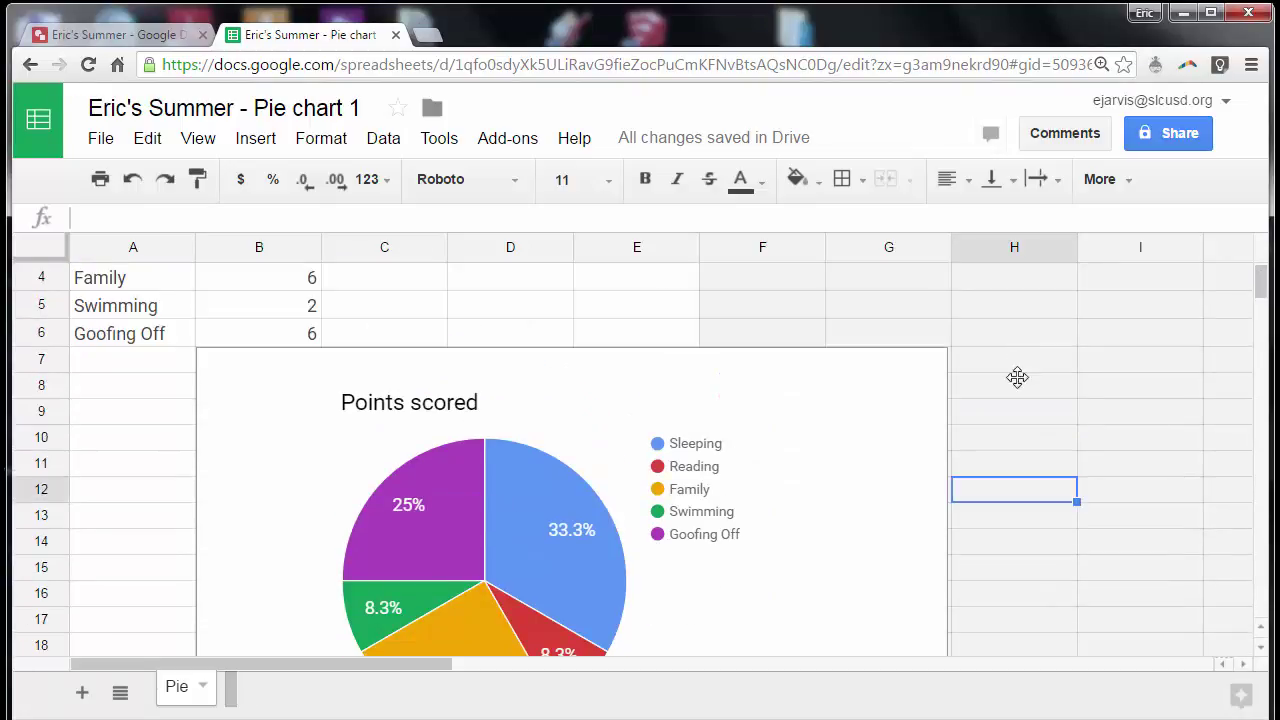
pyautogui.click(894, 394)
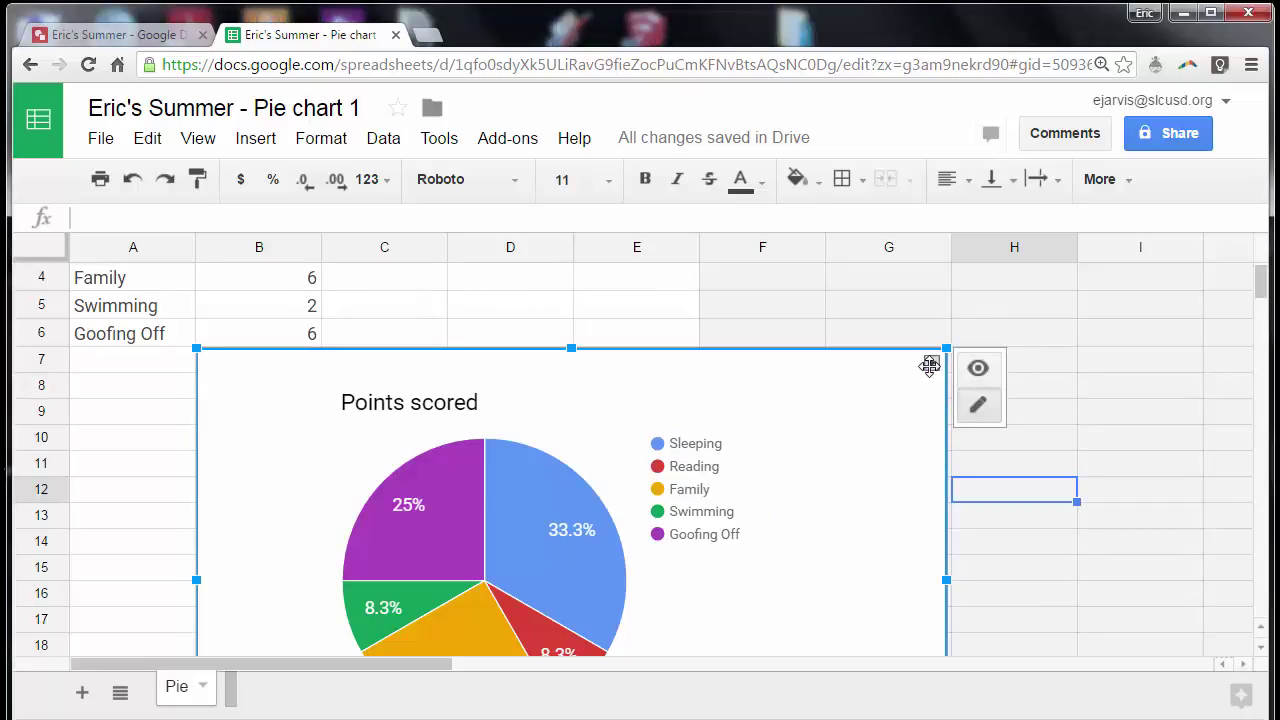
# - In the chart editor, retitle the chart 'Eric's Dream Summer Day in Hours'
pyautogui.click(929, 366)
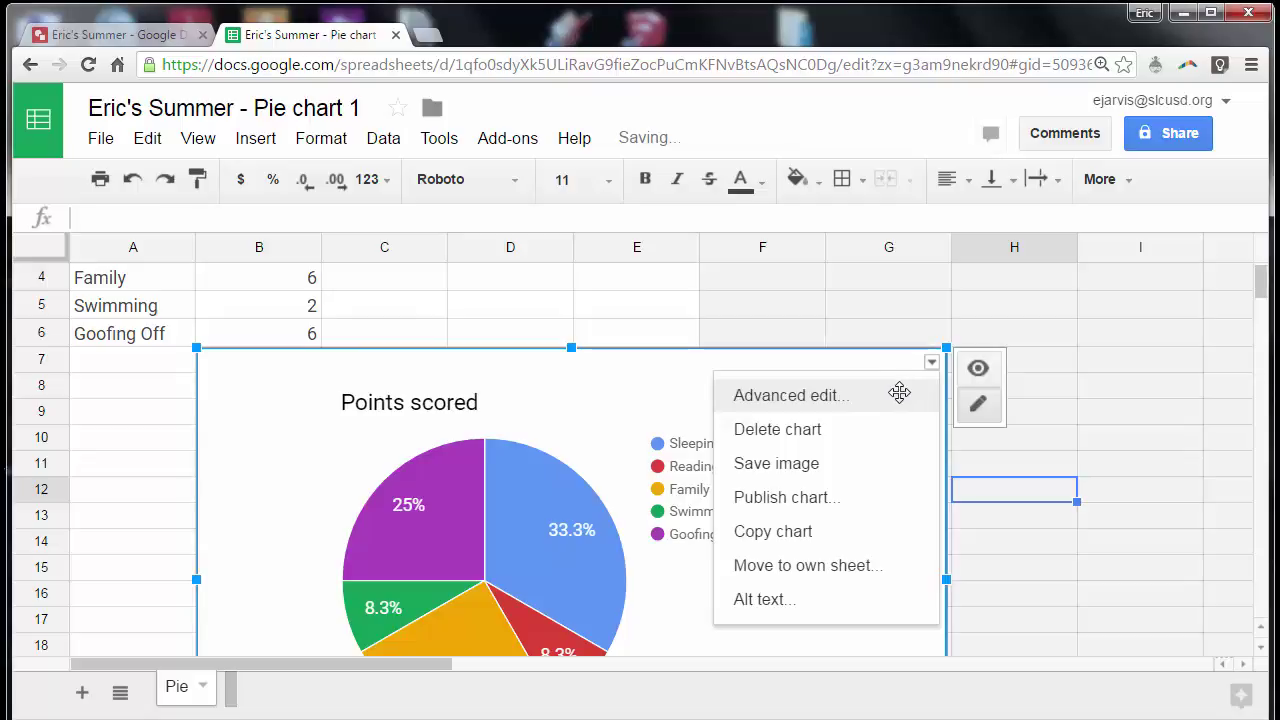
pyautogui.click(900, 391)
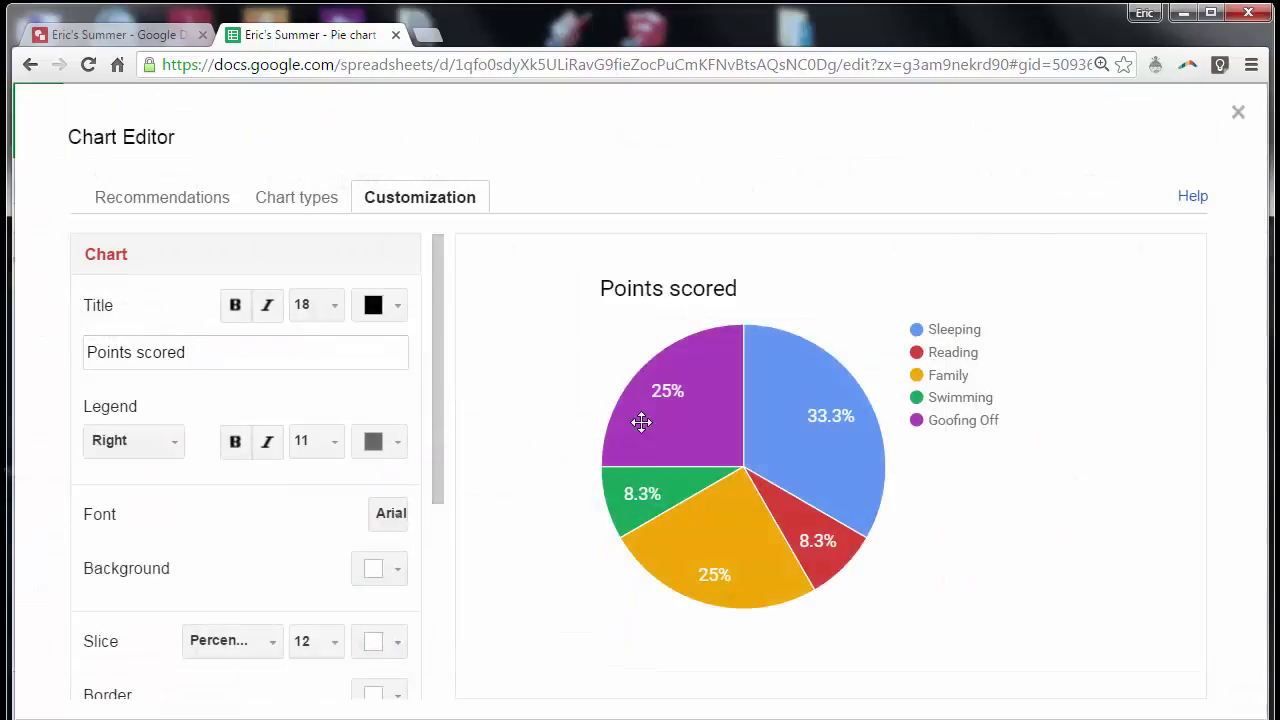
pyautogui.moveTo(205, 352); pyautogui.dragTo(60, 347)
pyautogui.write('Type a')
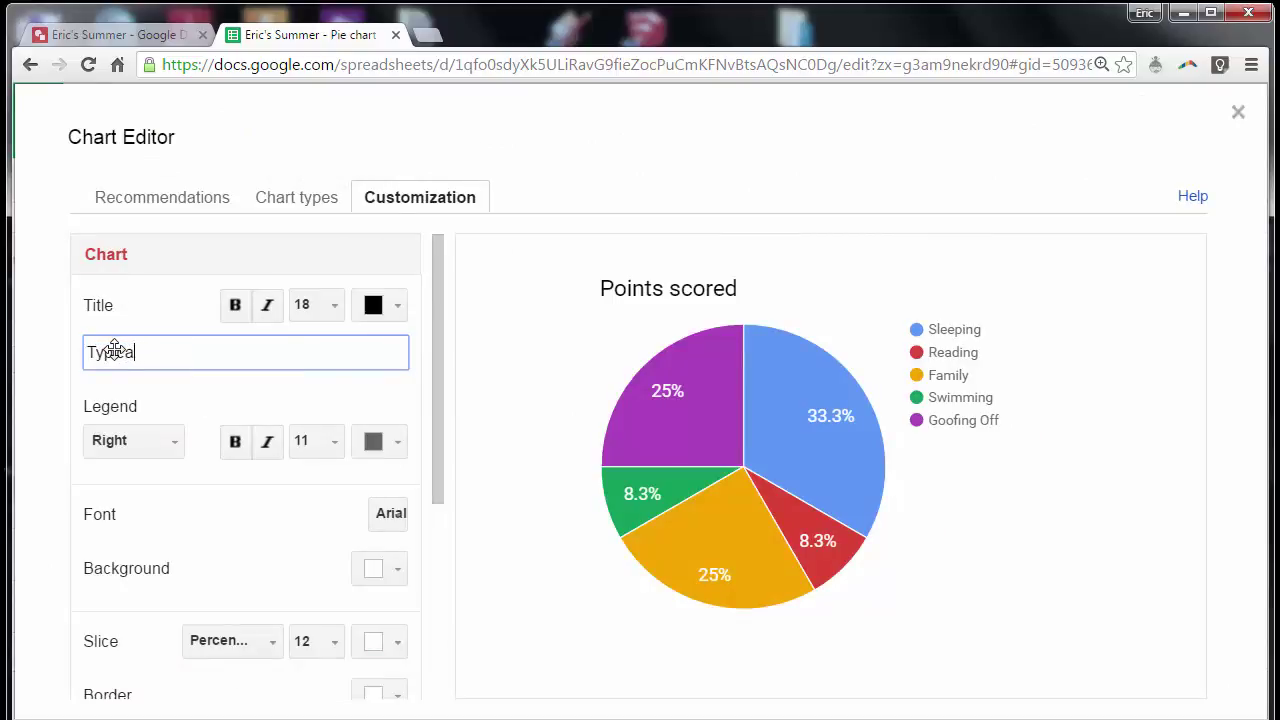
pyautogui.press('BackSpace')
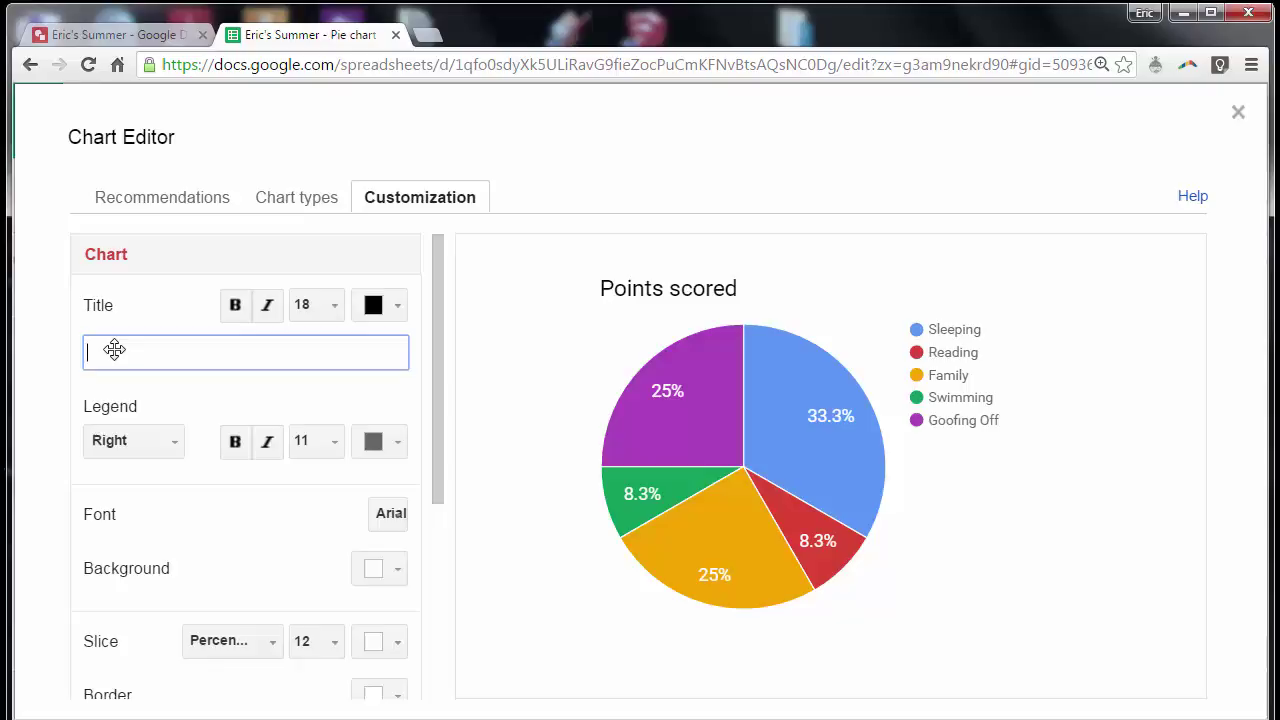
pyautogui.write("Eric's Dream ")
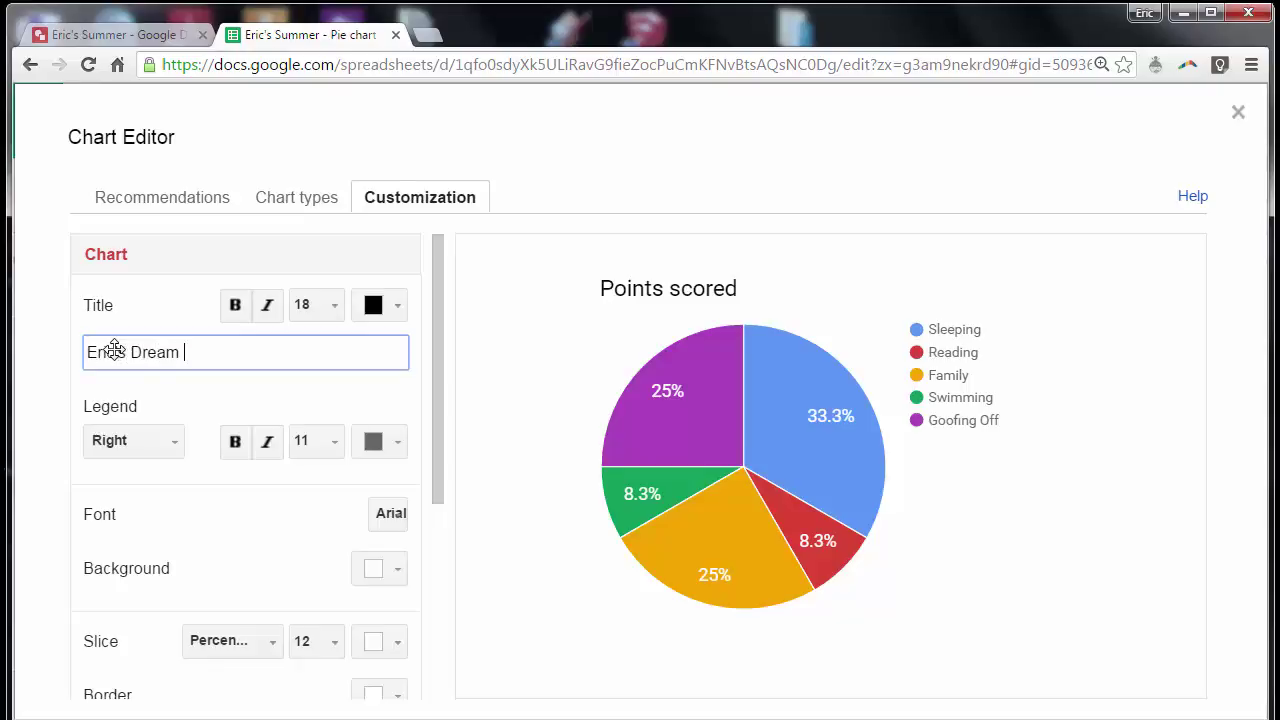
pyautogui.write('SUm')
pyautogui.write('ummer Day in Hours')
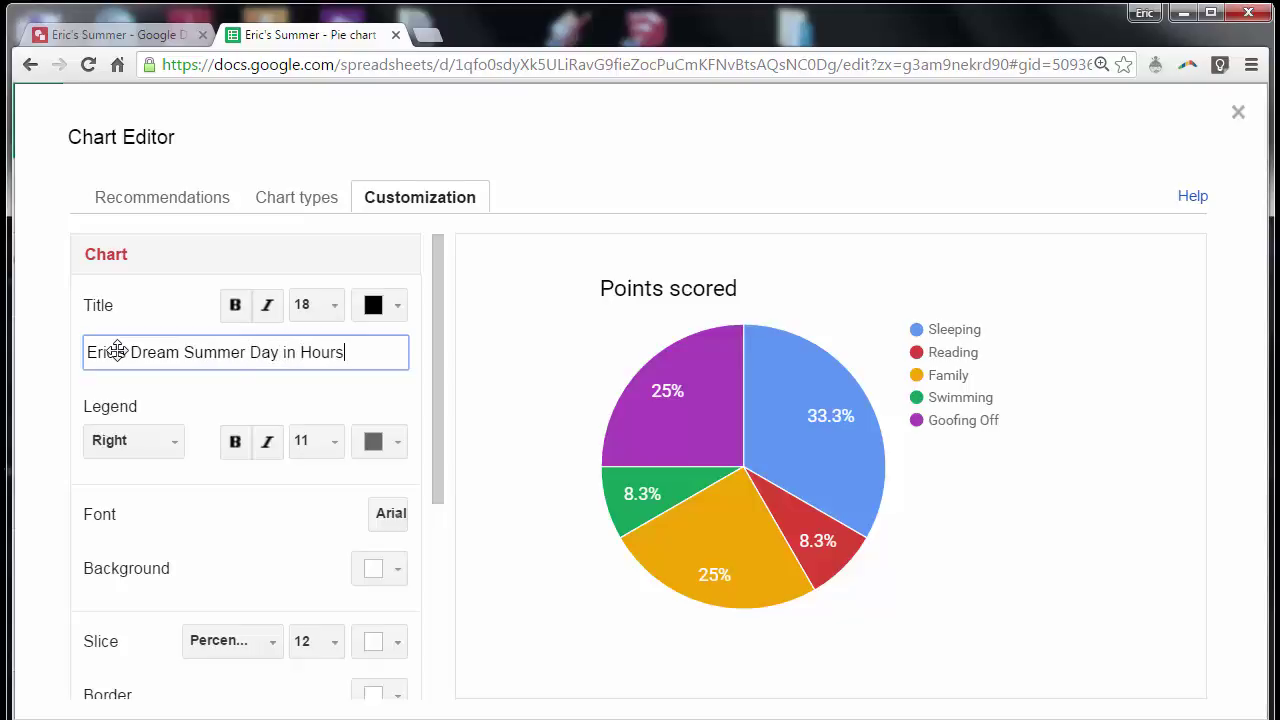
pyautogui.scroll(-1, 106, 416)
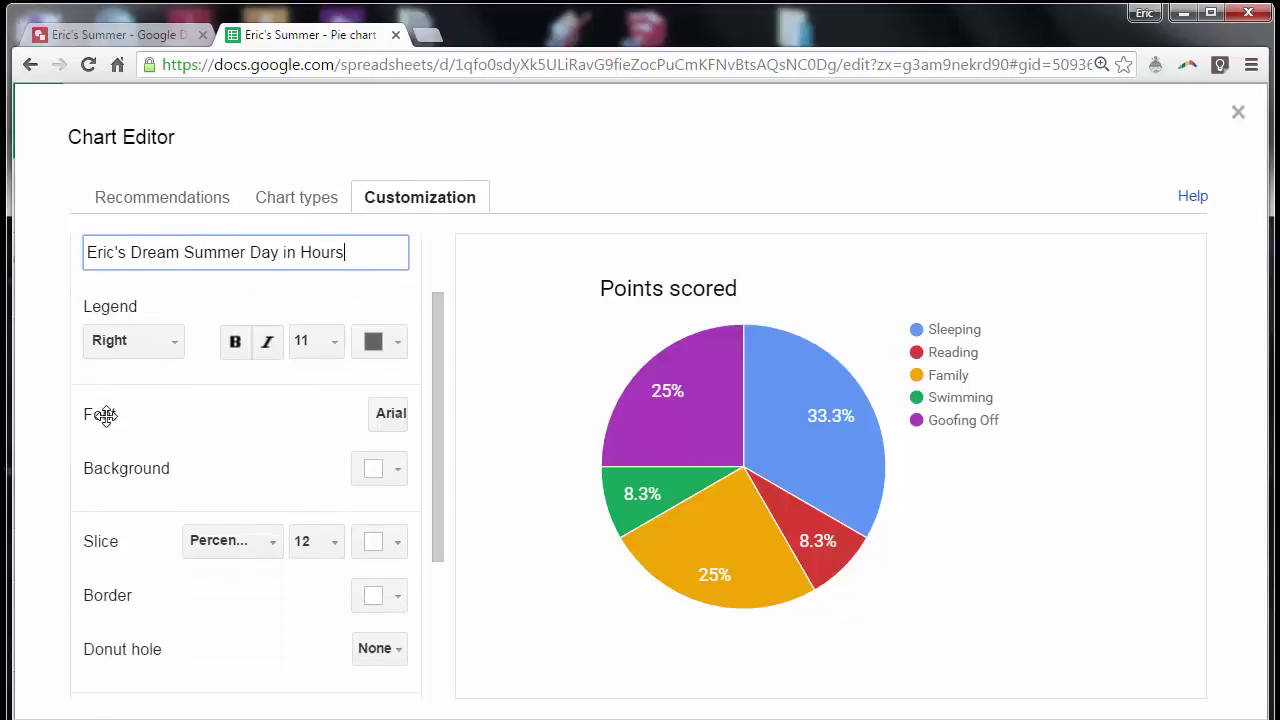
pyautogui.scroll(1, 106, 416)
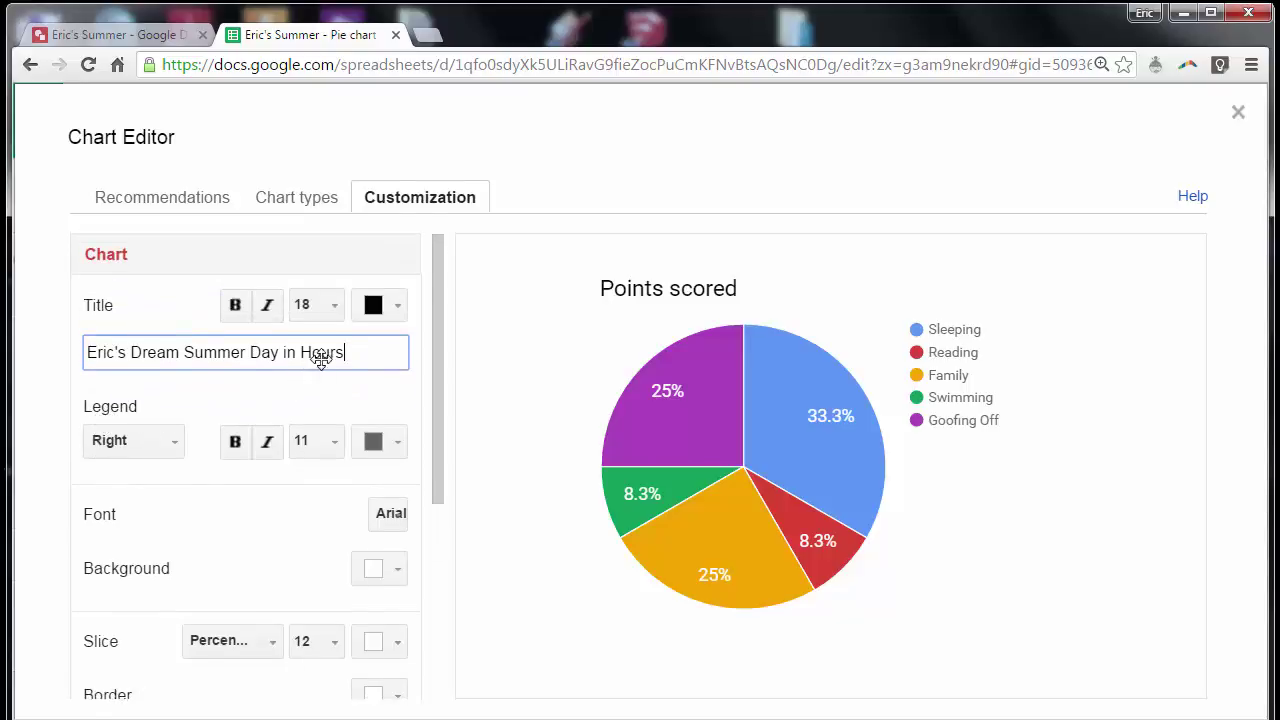
pyautogui.click(231, 308)
# - Make the chart title bold and dark purple
pyautogui.click(231, 308)
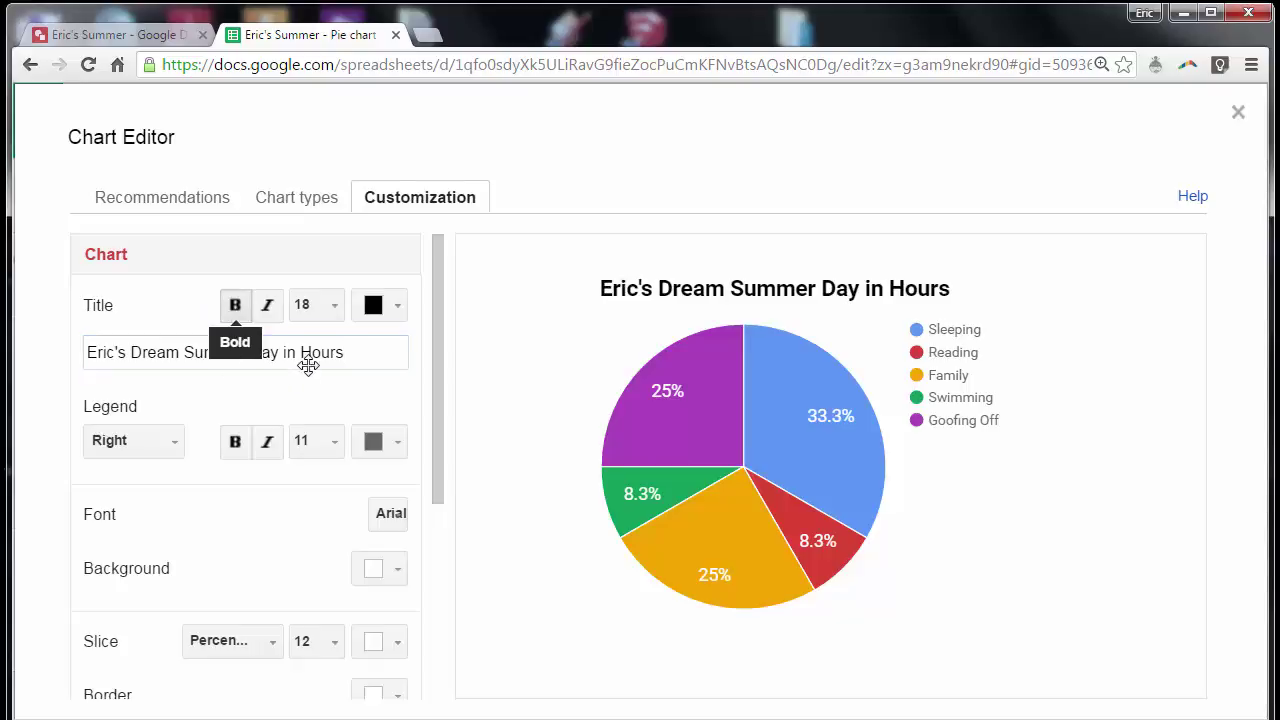
pyautogui.click(376, 308)
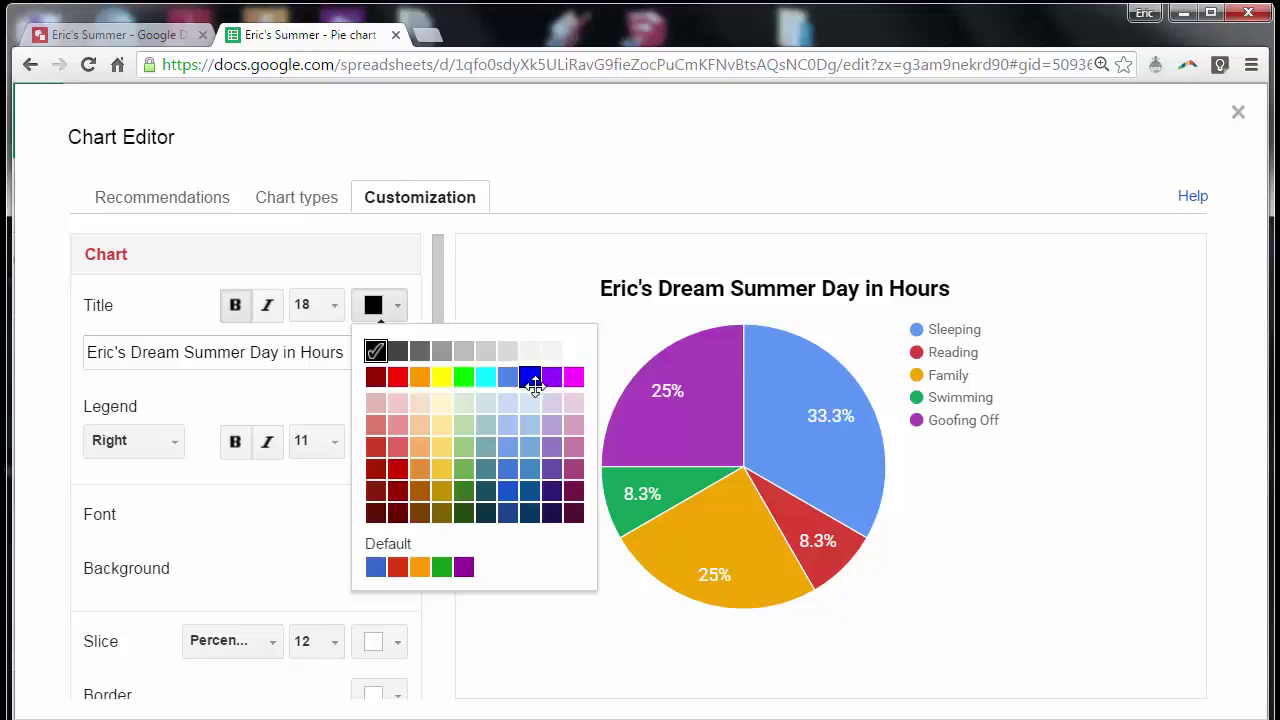
pyautogui.click(552, 424)
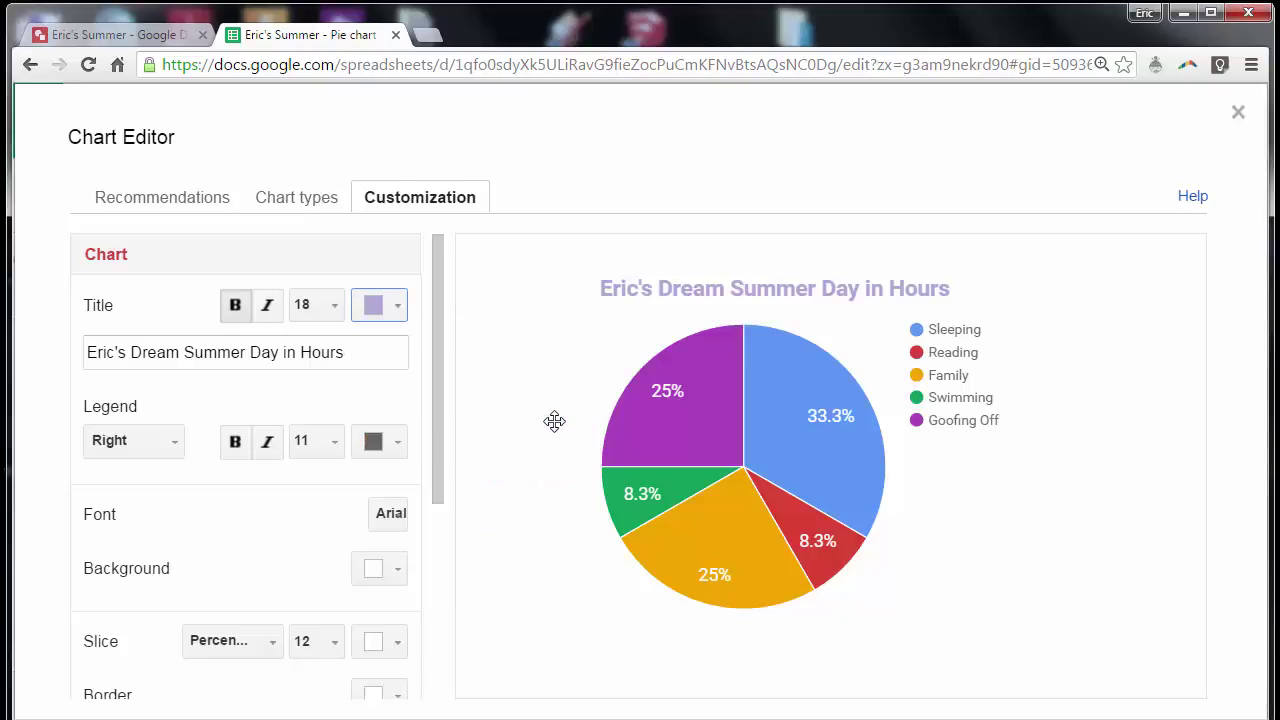
pyautogui.click(396, 305)
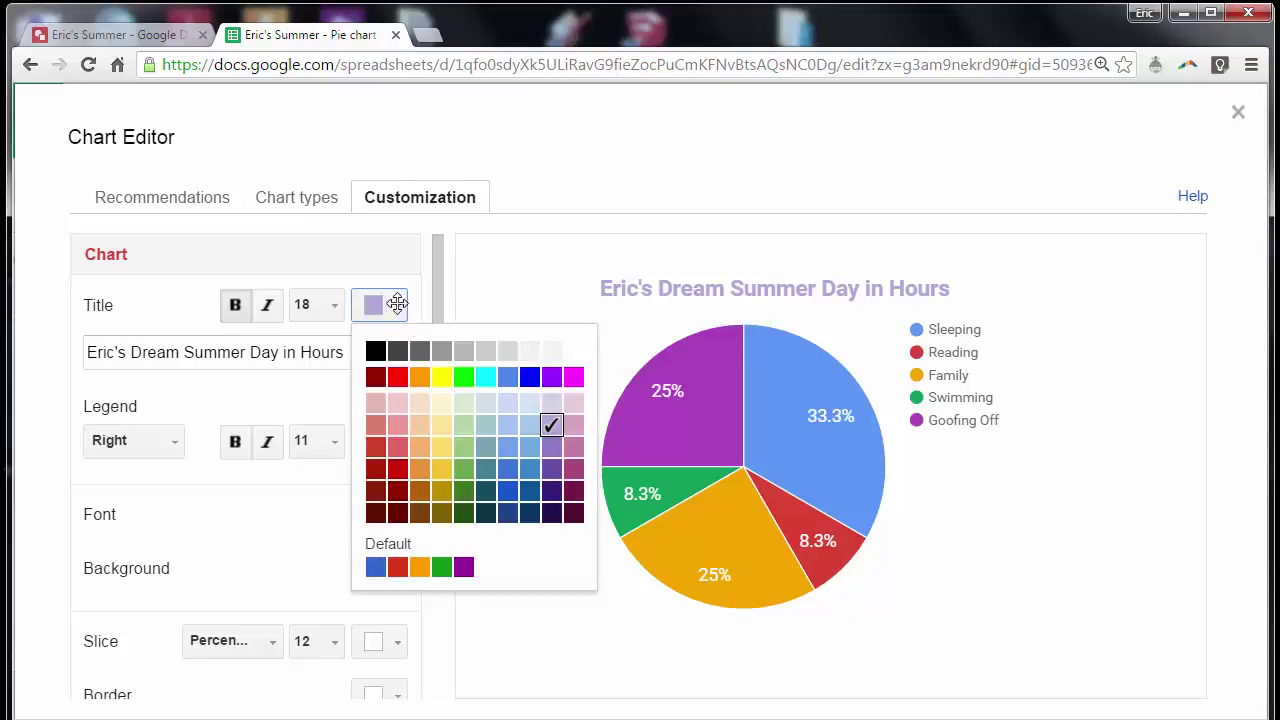
pyautogui.click(551, 467)
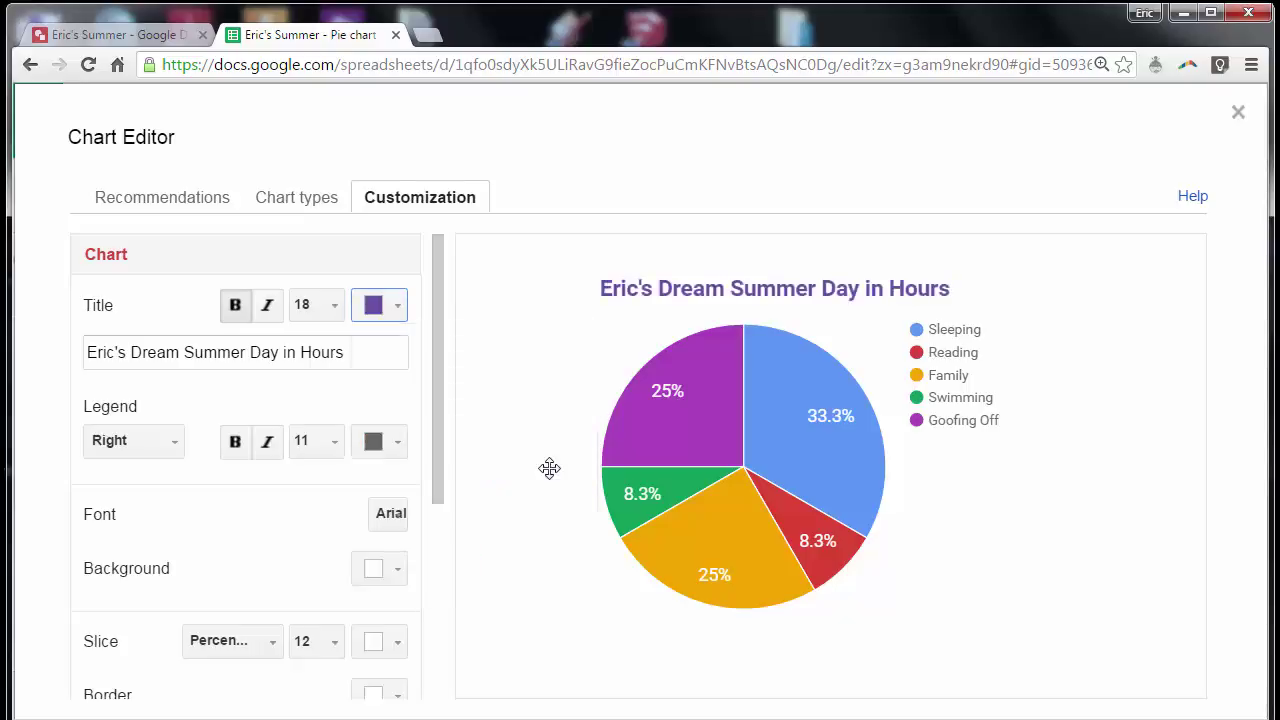
# - Keep the legend on the right, make it bold size 14, and set the chart font to Comic Sans MS
pyautogui.click(168, 443)
pyautogui.click(172, 509)
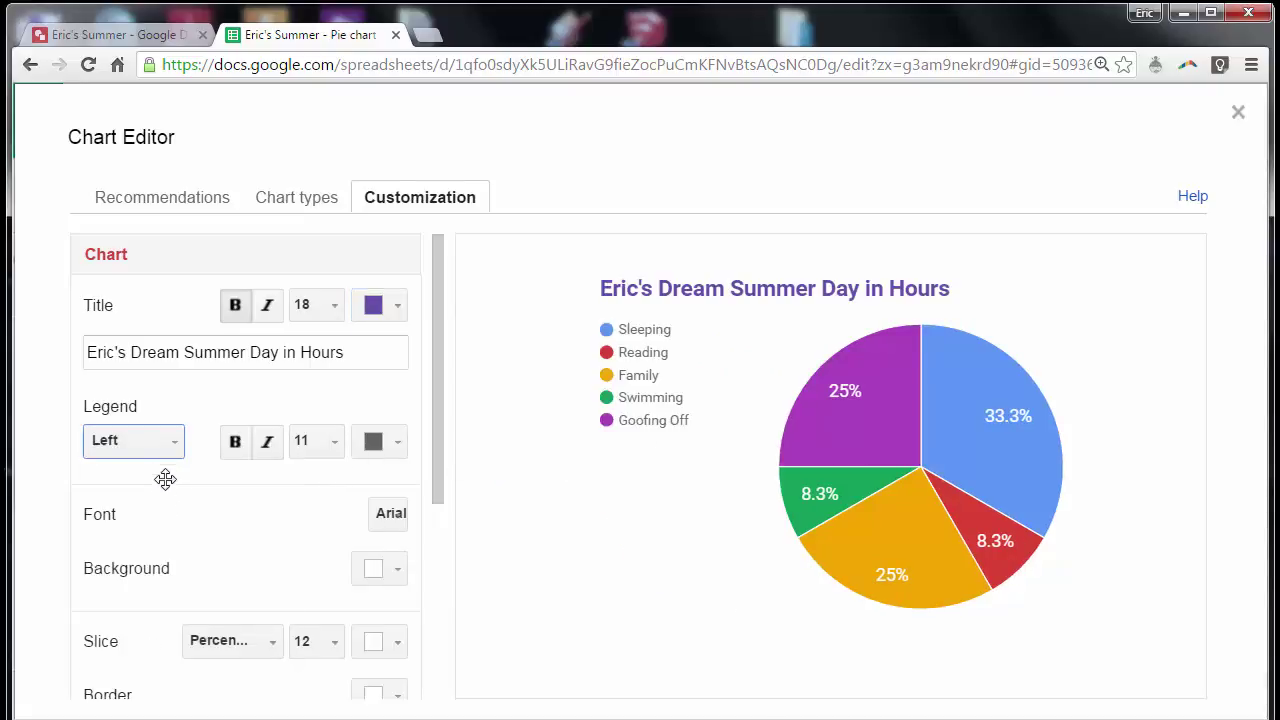
pyautogui.click(170, 440)
pyautogui.click(169, 476)
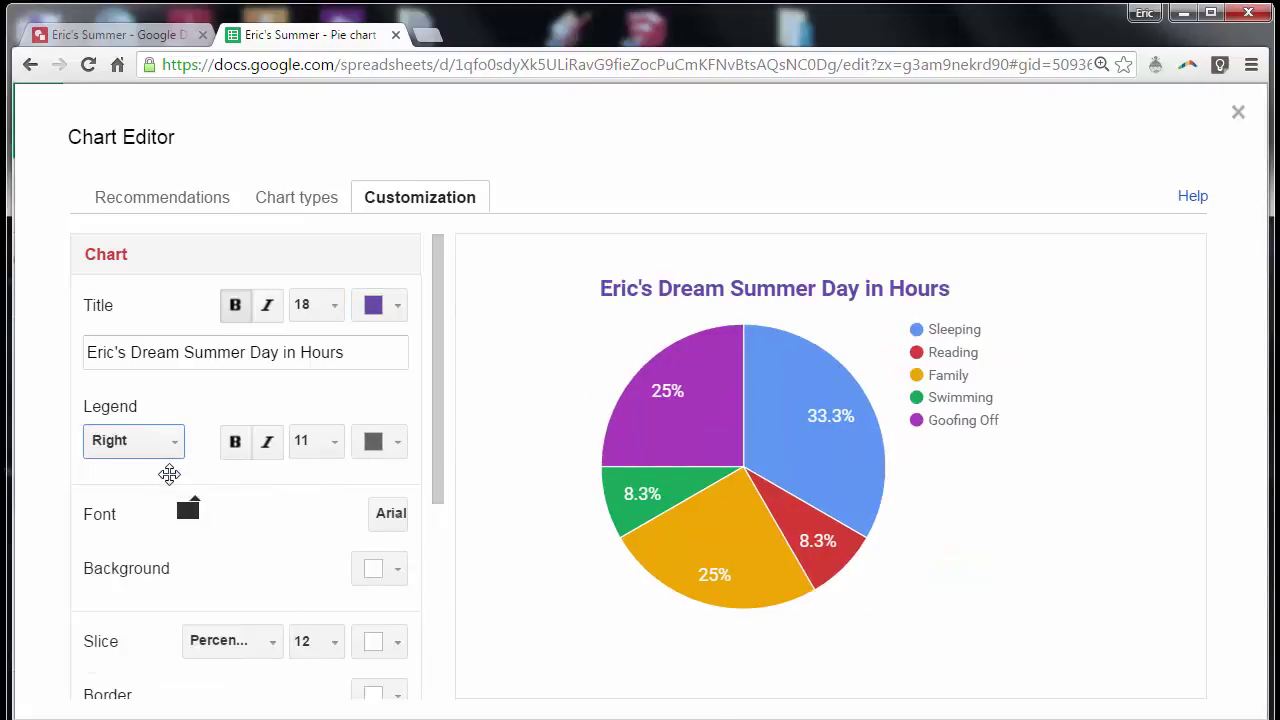
pyautogui.click(328, 443)
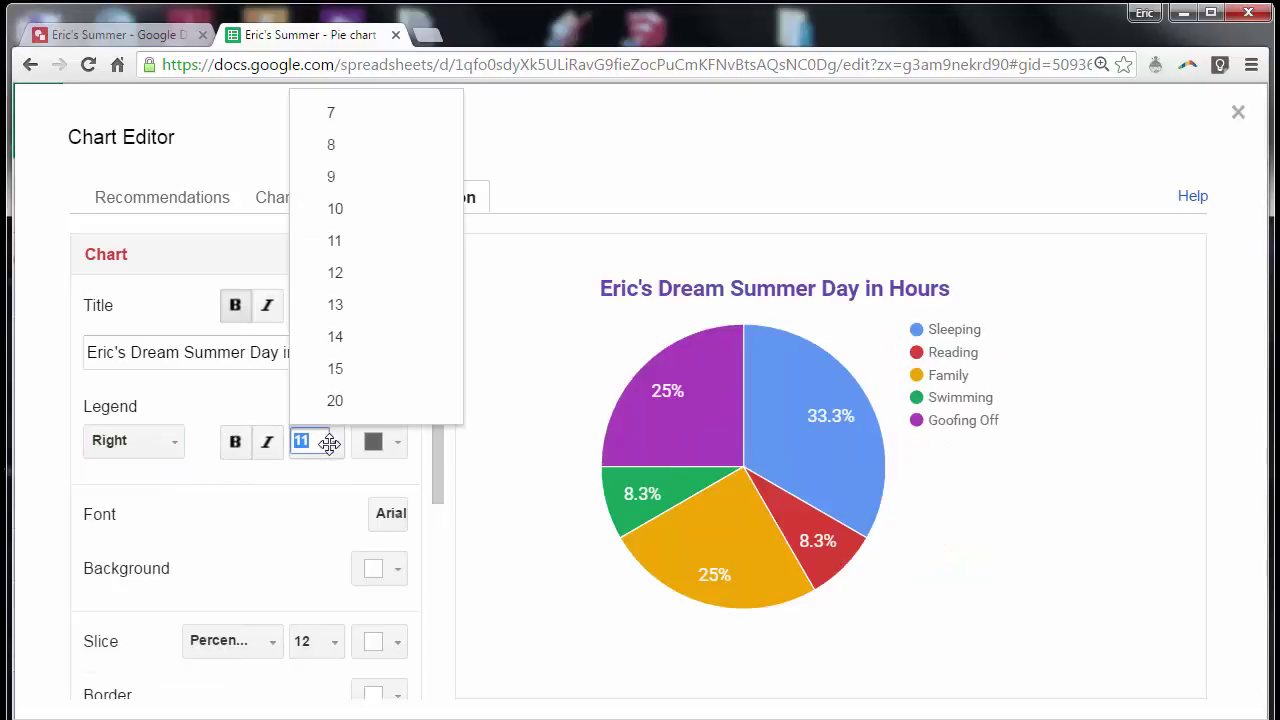
pyautogui.click(342, 331)
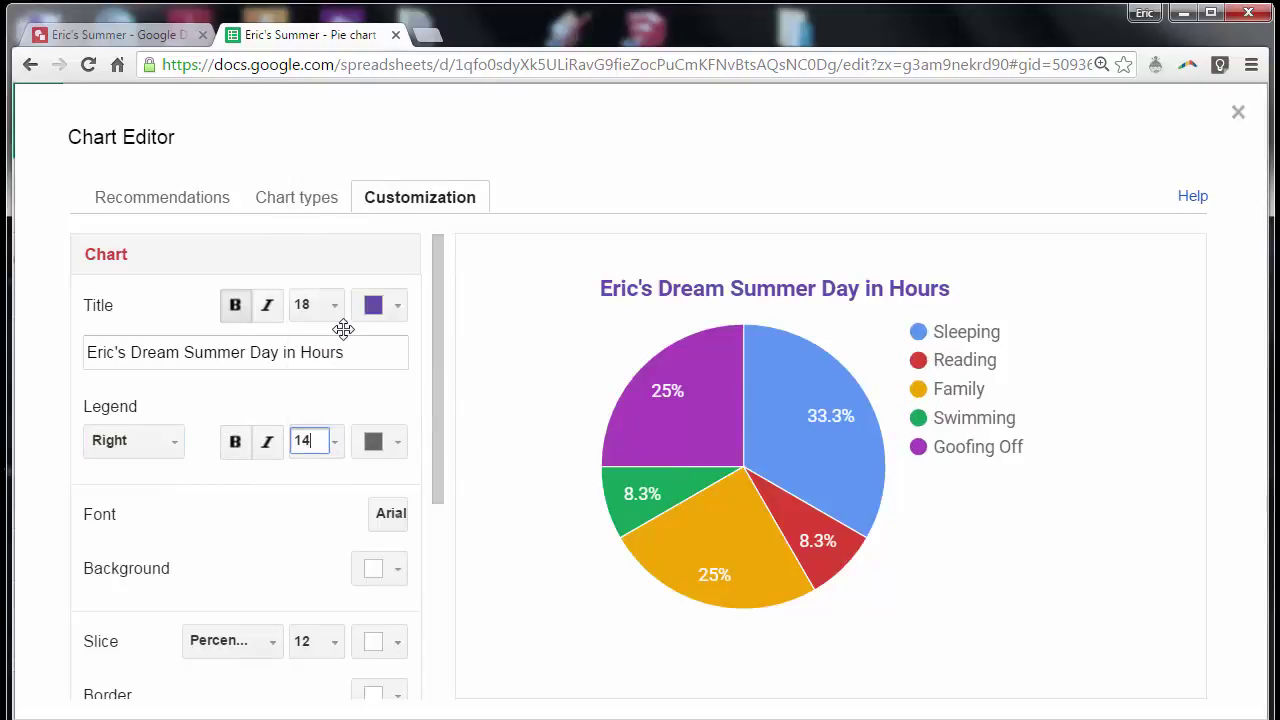
pyautogui.click(232, 445)
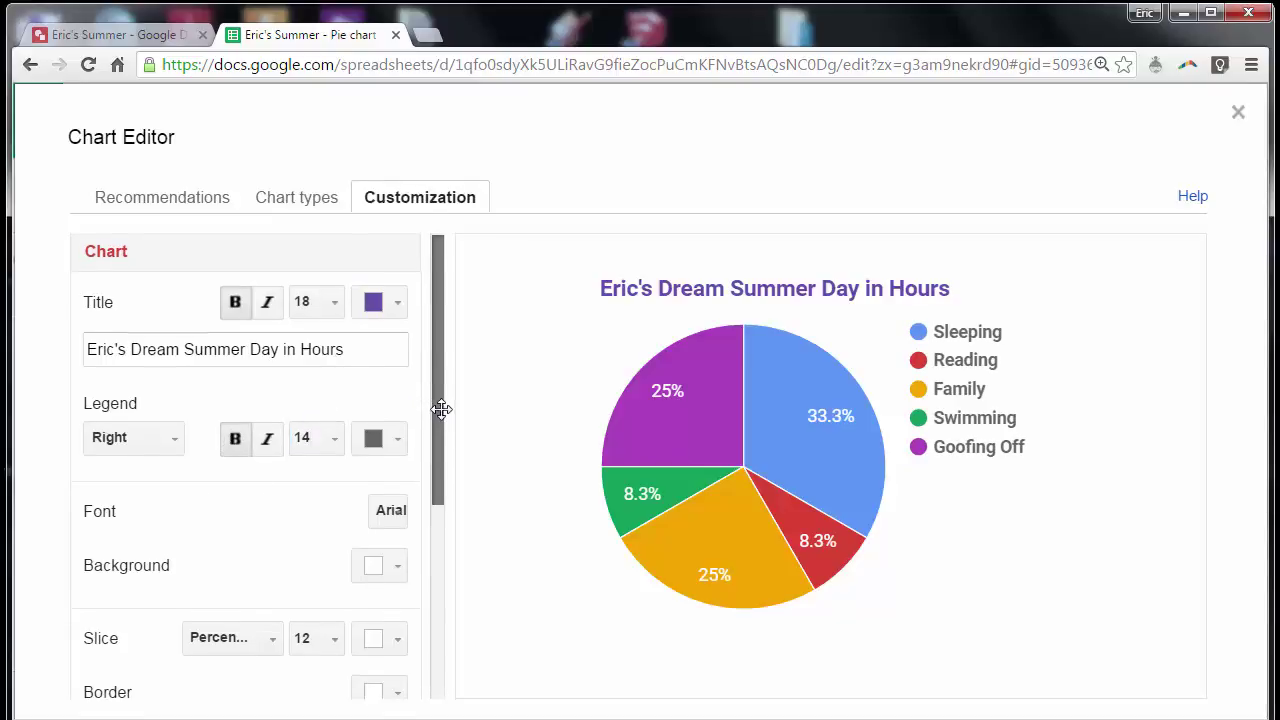
pyautogui.scroll(-3, 441, 409)
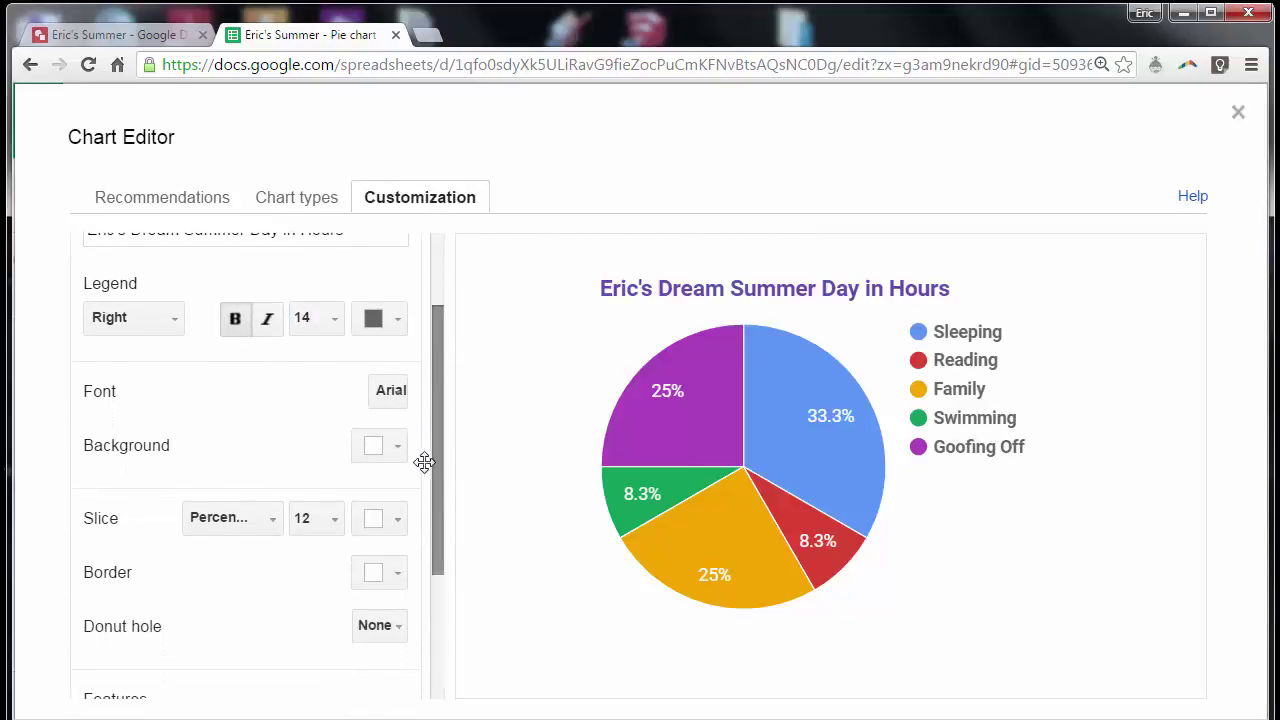
pyautogui.click(390, 391)
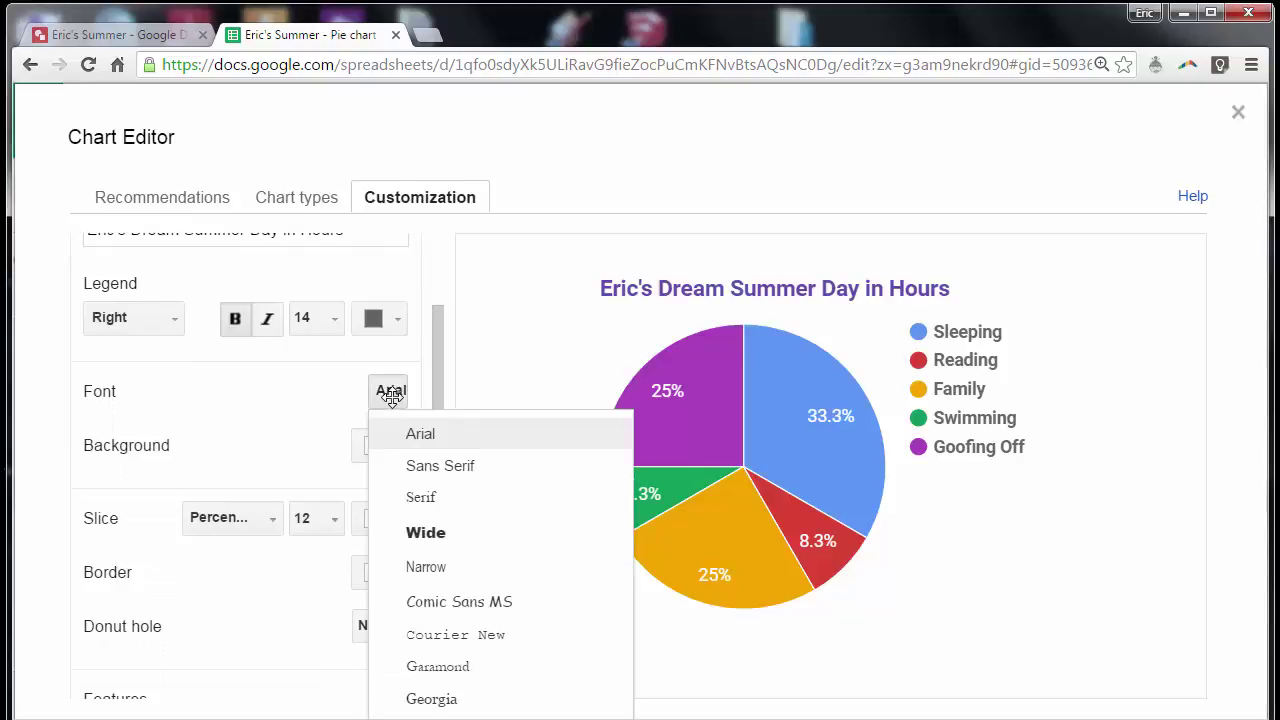
pyautogui.click(423, 601)
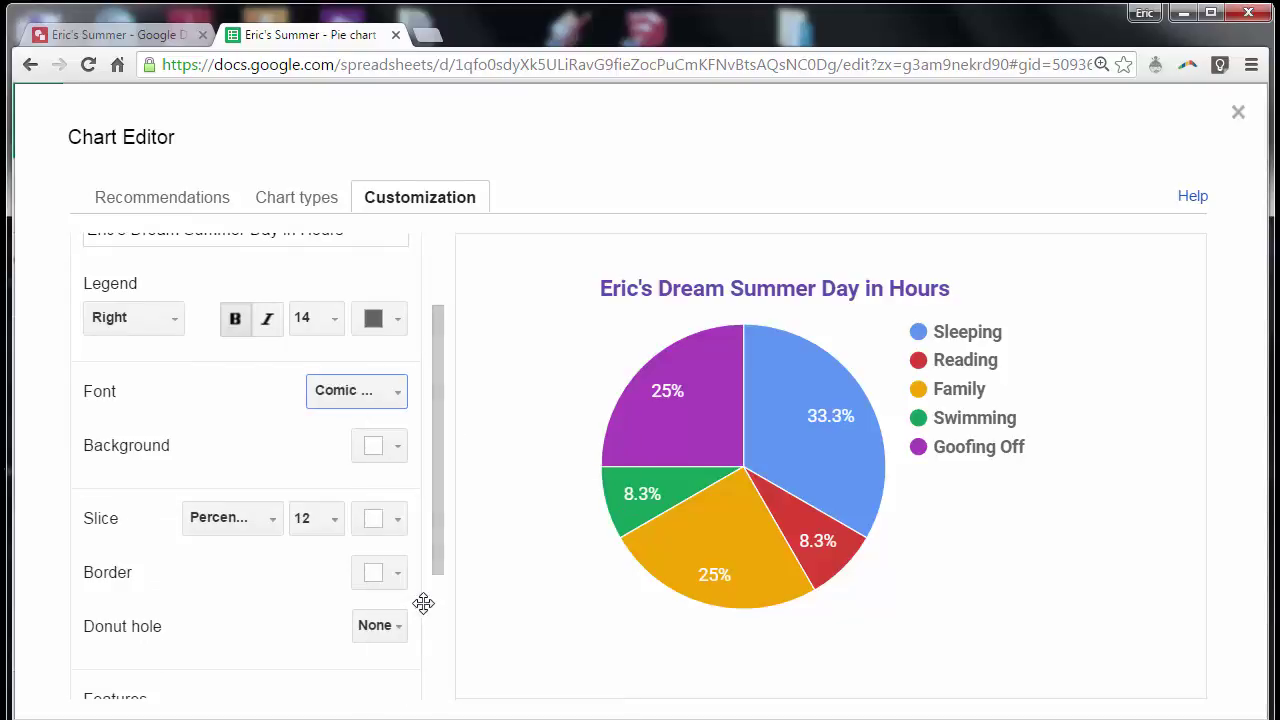
pyautogui.click(399, 445)
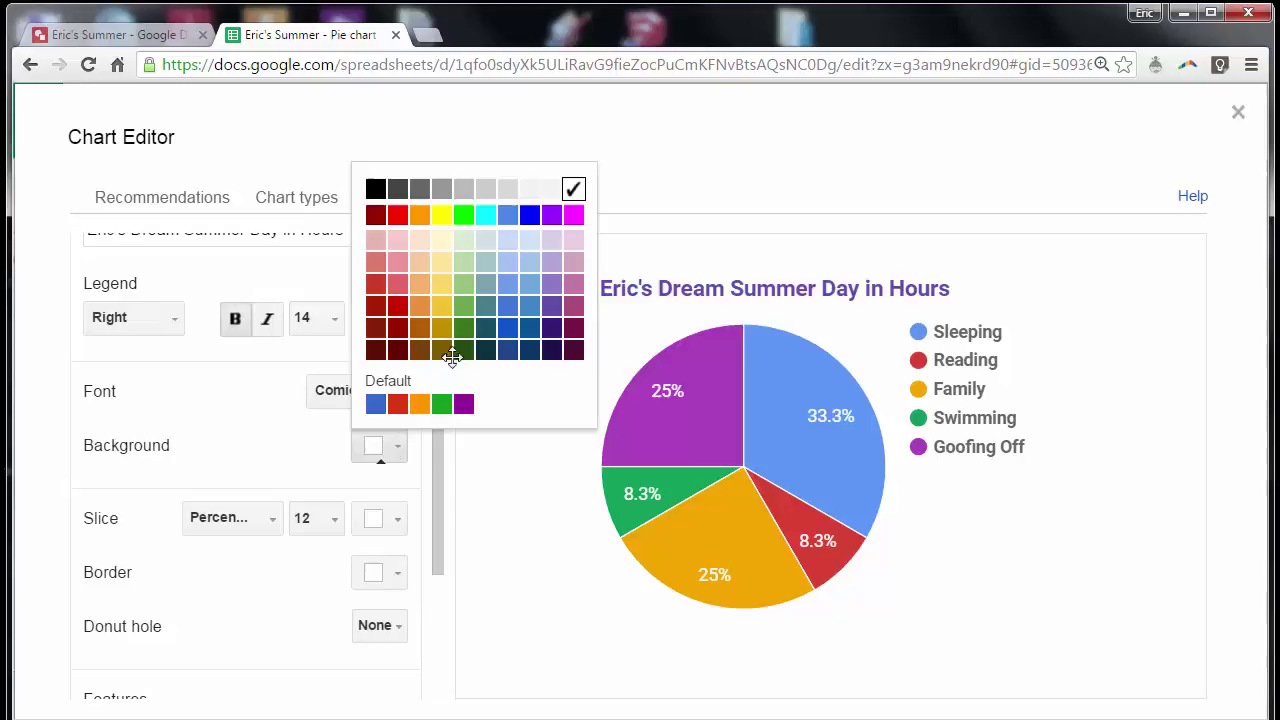
pyautogui.click(541, 241)
pyautogui.moveTo(437, 414); pyautogui.dragTo(417, 546)
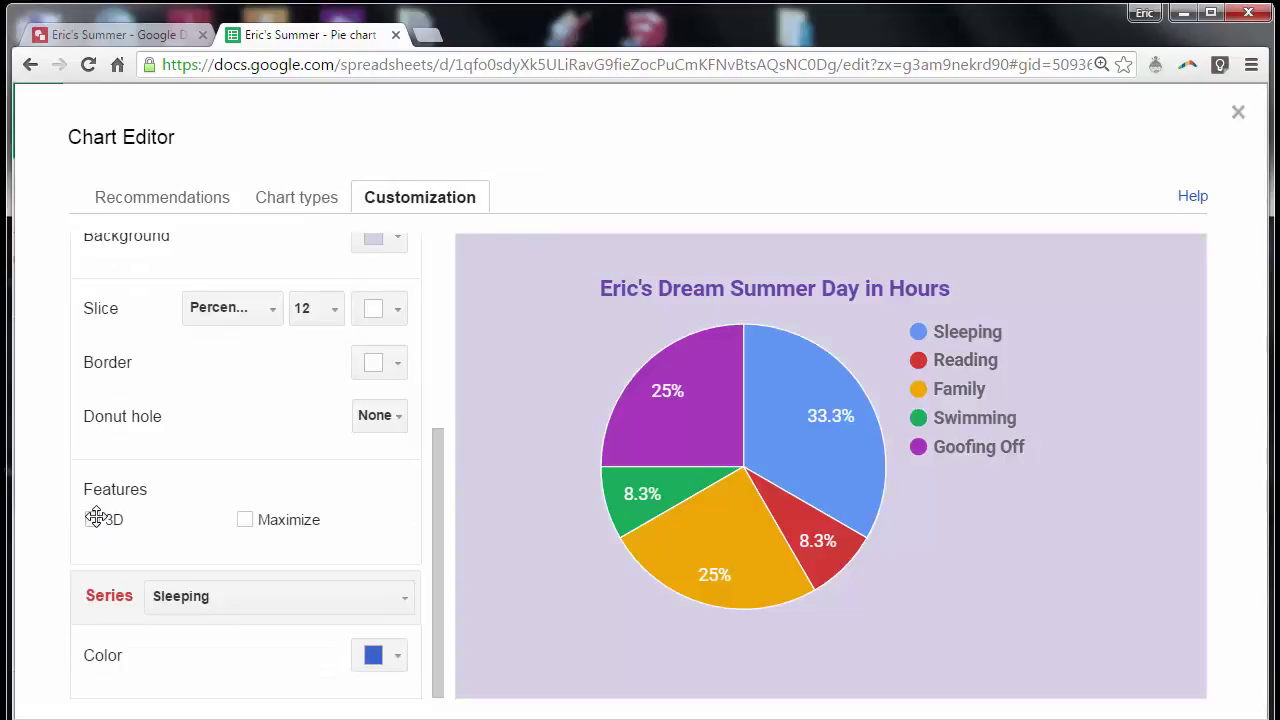
pyautogui.click(93, 518)
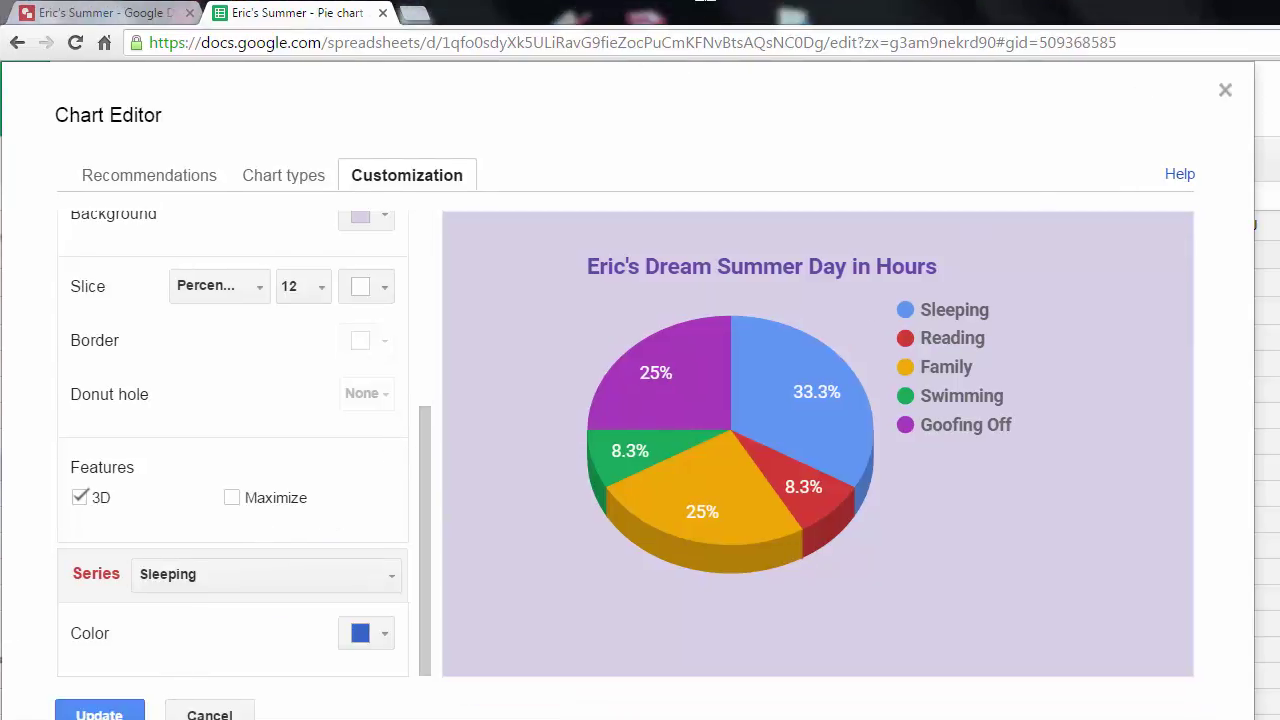
pyautogui.click(100, 712)
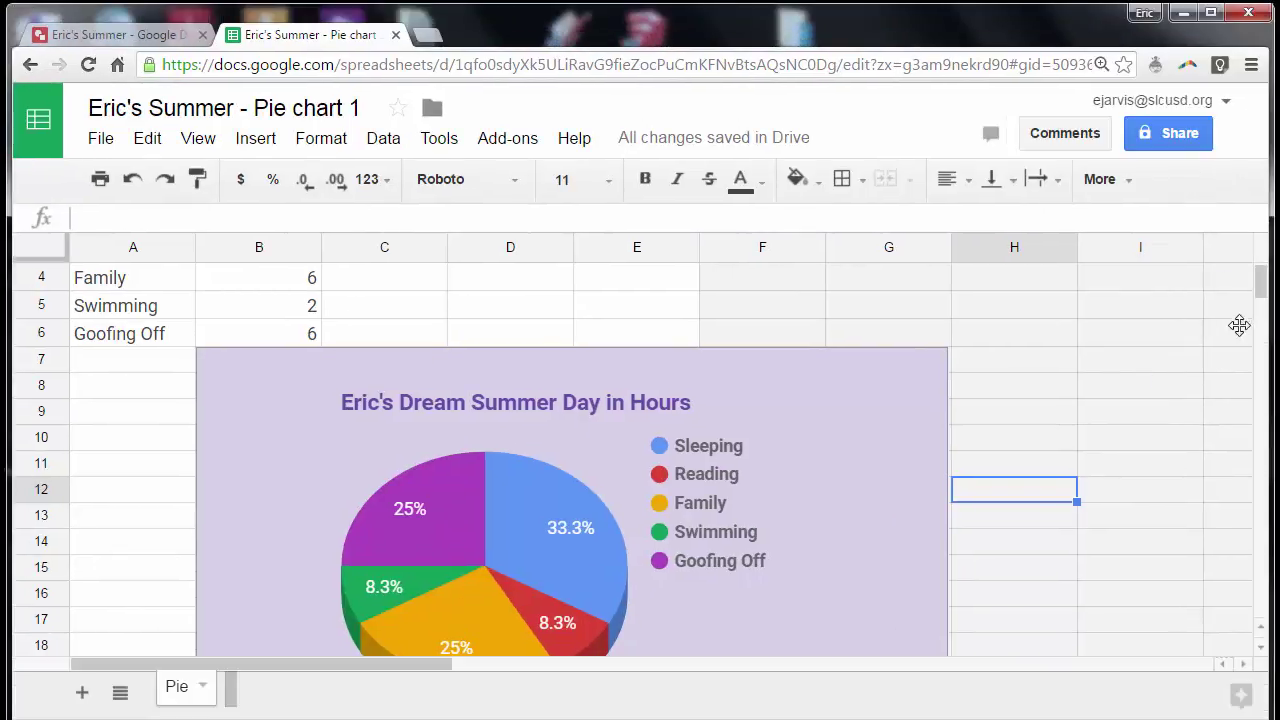
pyautogui.scroll(-6, 1260, 286)
pyautogui.scroll(7, 1260, 289)
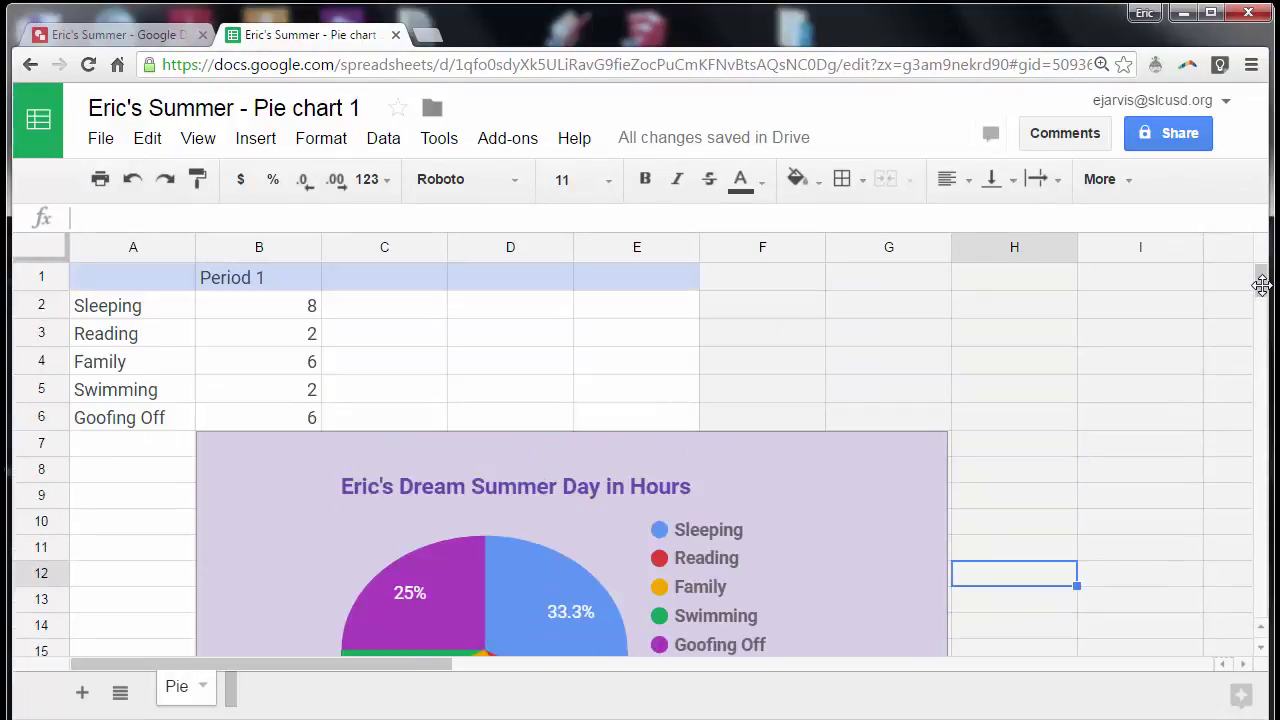
pyautogui.scroll(-3, 1094, 334)
pyautogui.scroll(1, 1094, 334)
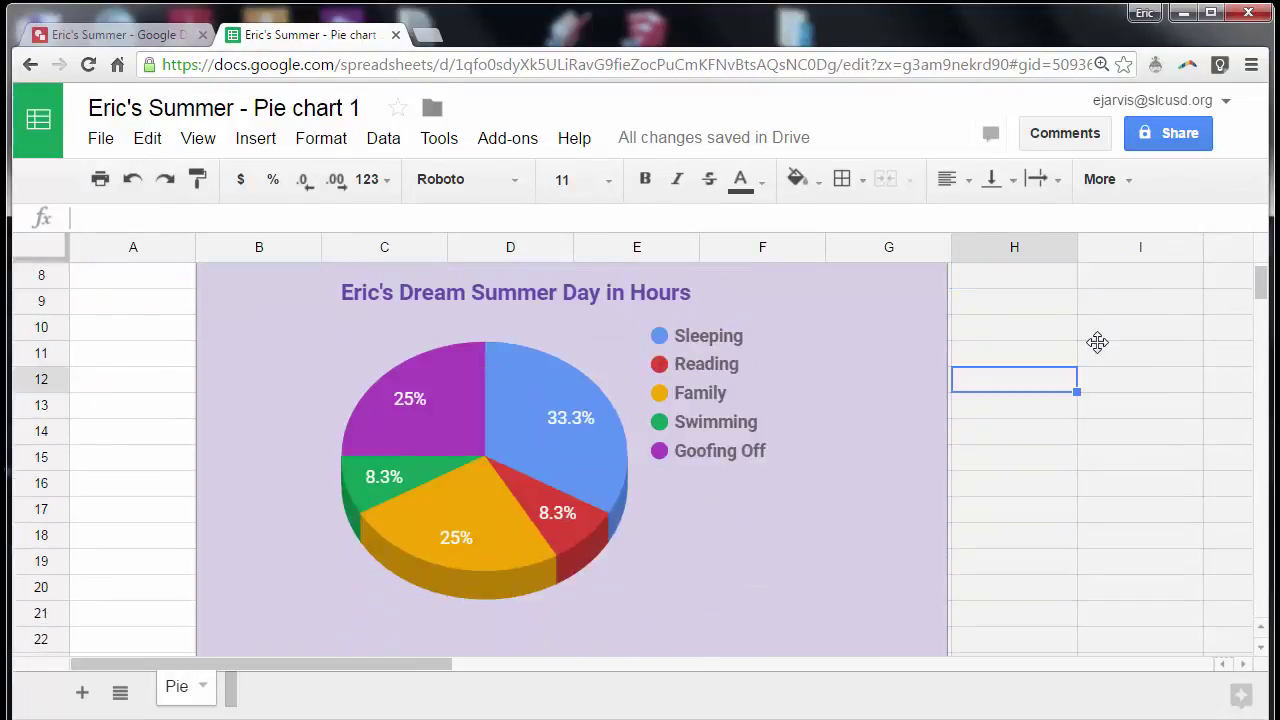
# - Update the linked chart in the drawing to the 3D version and crop empty space off its right edge
pyautogui.click(93, 28)
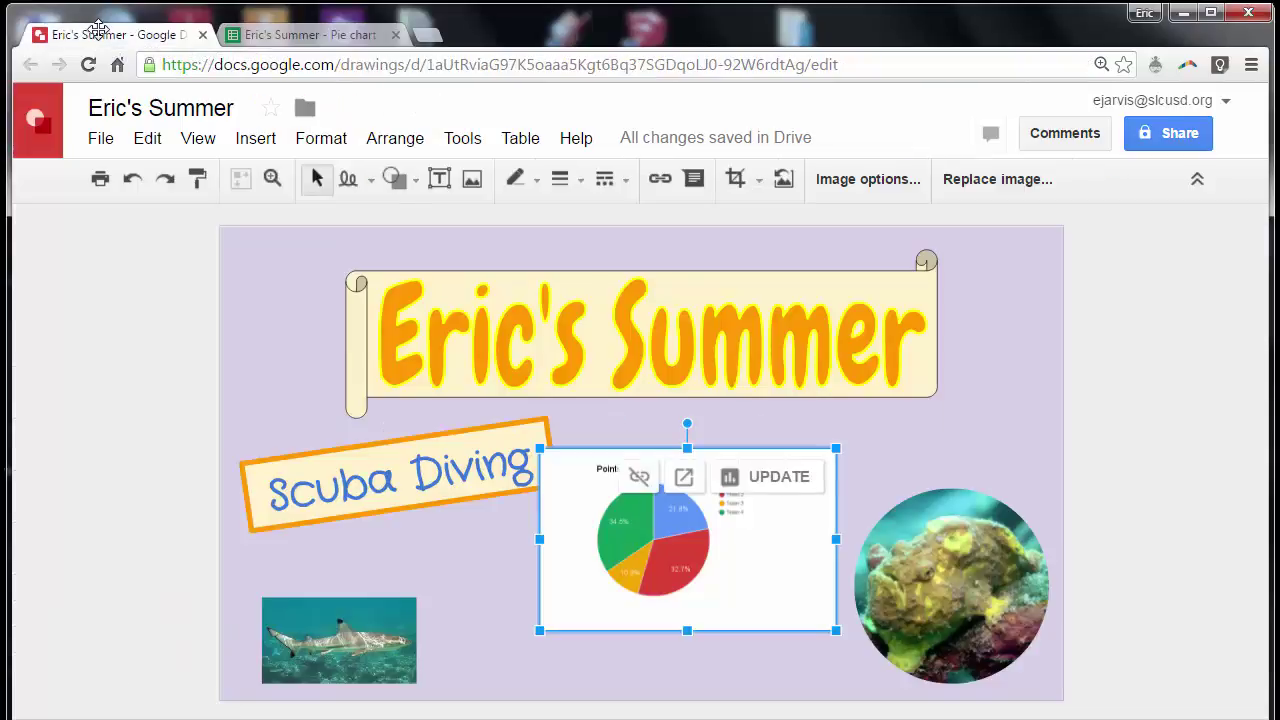
pyautogui.click(799, 472)
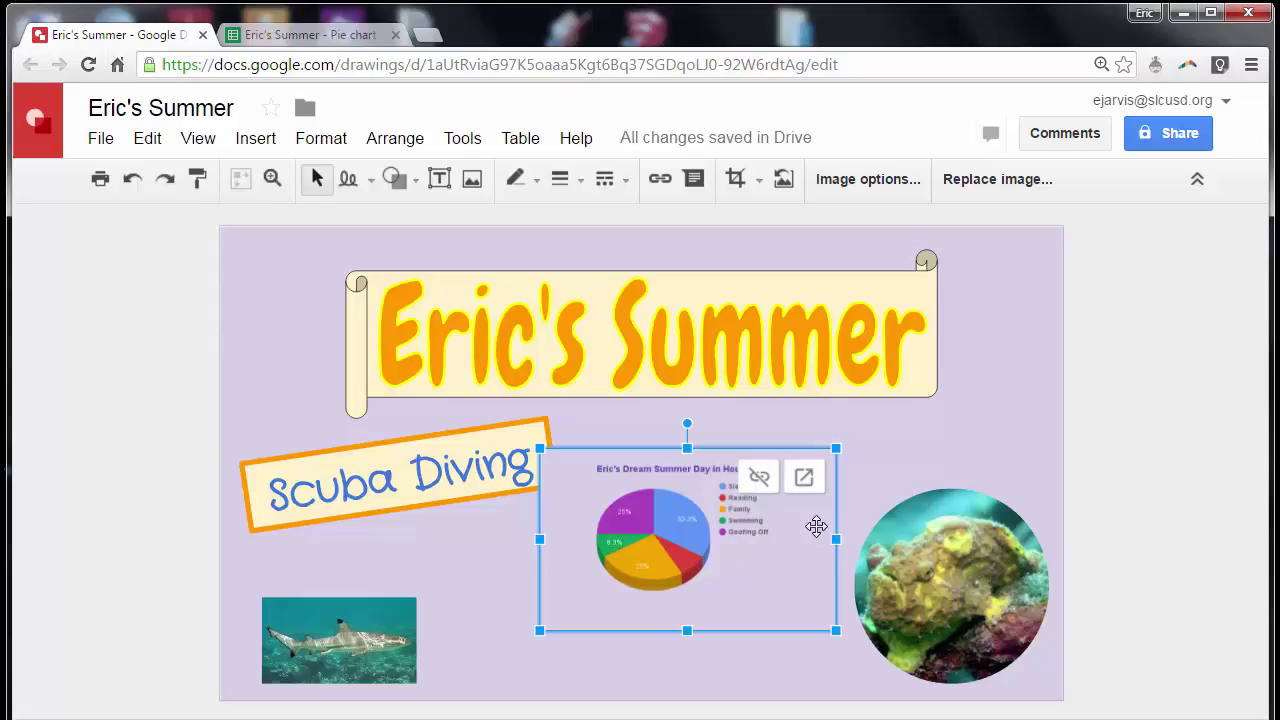
pyautogui.click(735, 179)
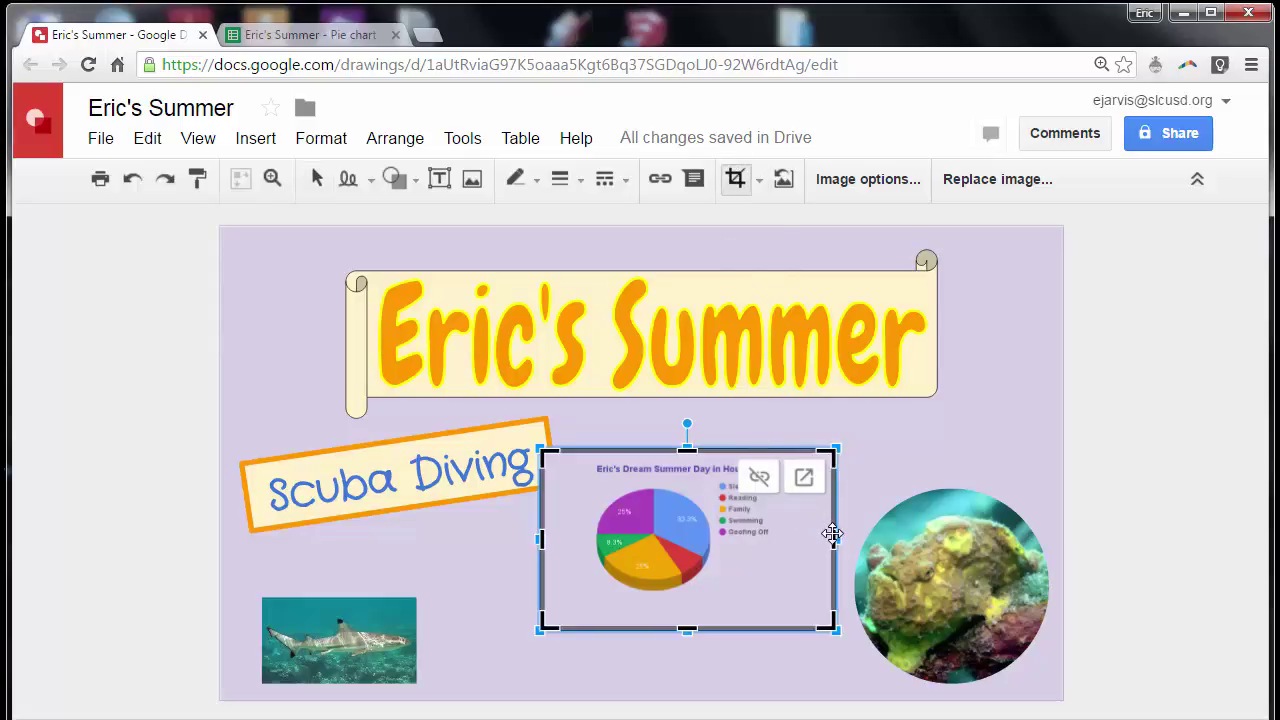
pyautogui.moveTo(833, 535); pyautogui.dragTo(794, 533)
pyautogui.press('Return')
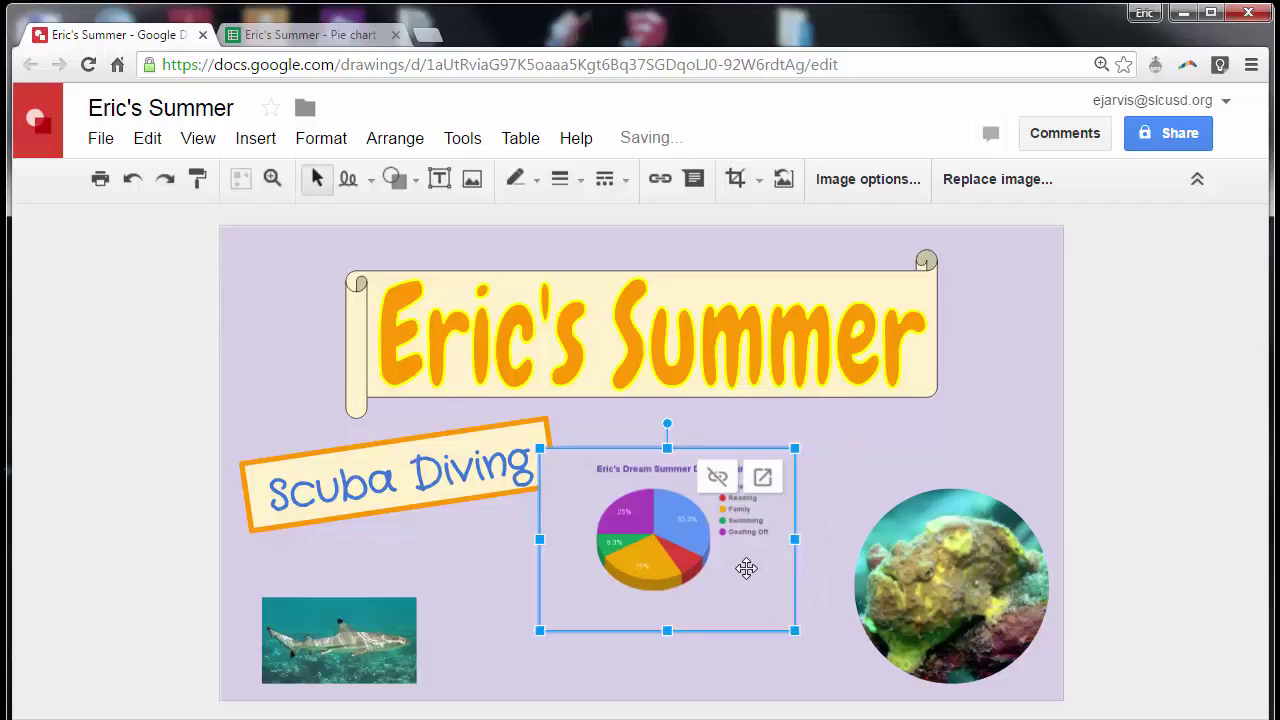
# - Enlarge the chart, move it up toward the title, and send it to the back
pyautogui.moveTo(792, 630); pyautogui.dragTo(837, 697)
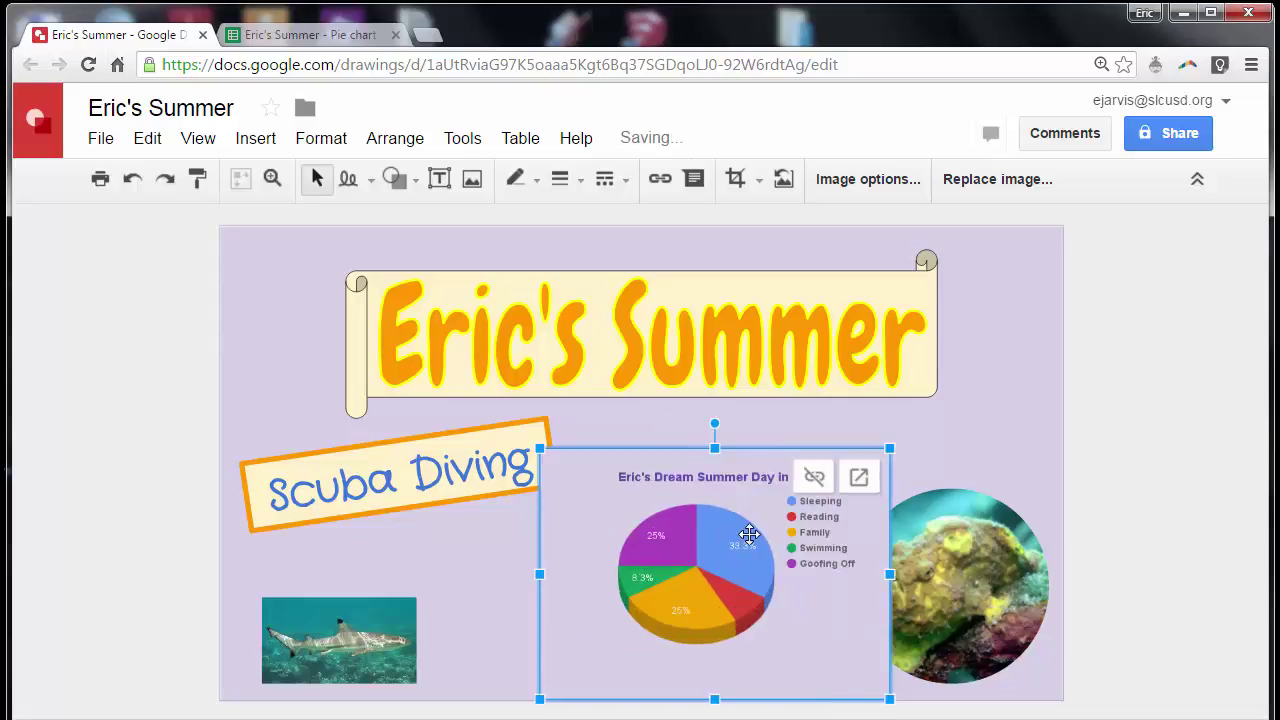
pyautogui.moveTo(746, 531); pyautogui.dragTo(722, 492)
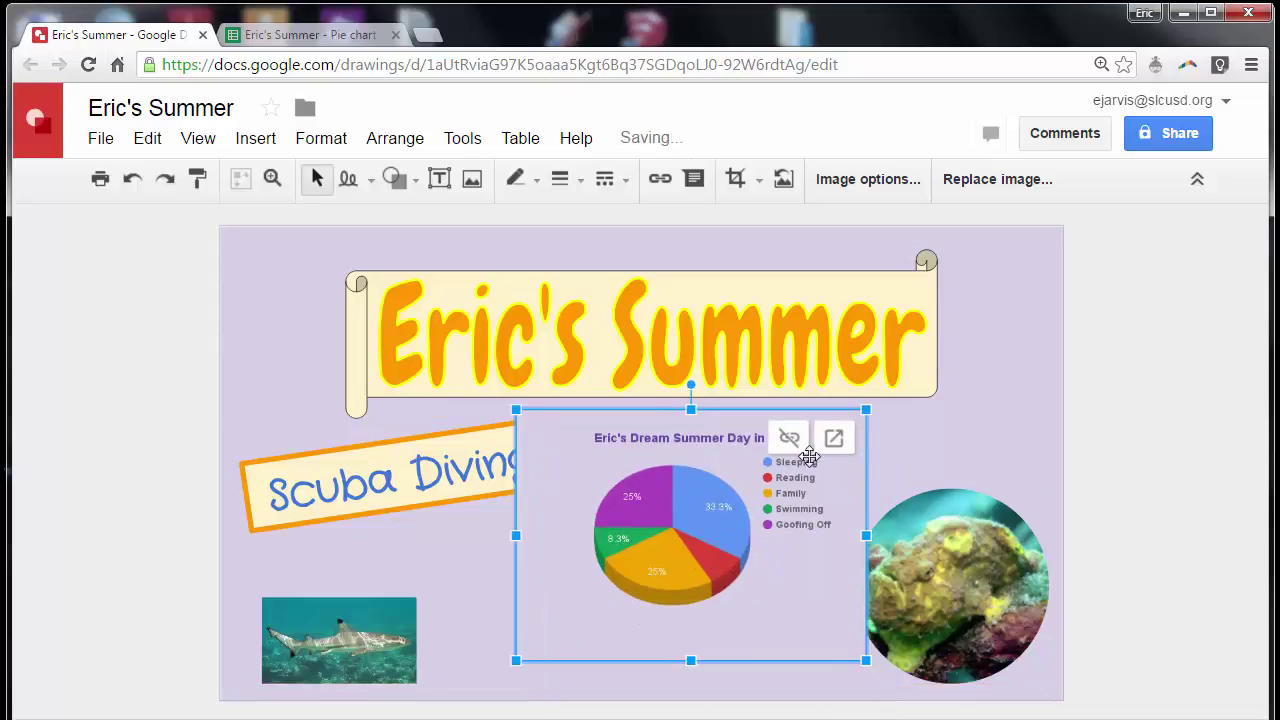
pyautogui.click(946, 444)
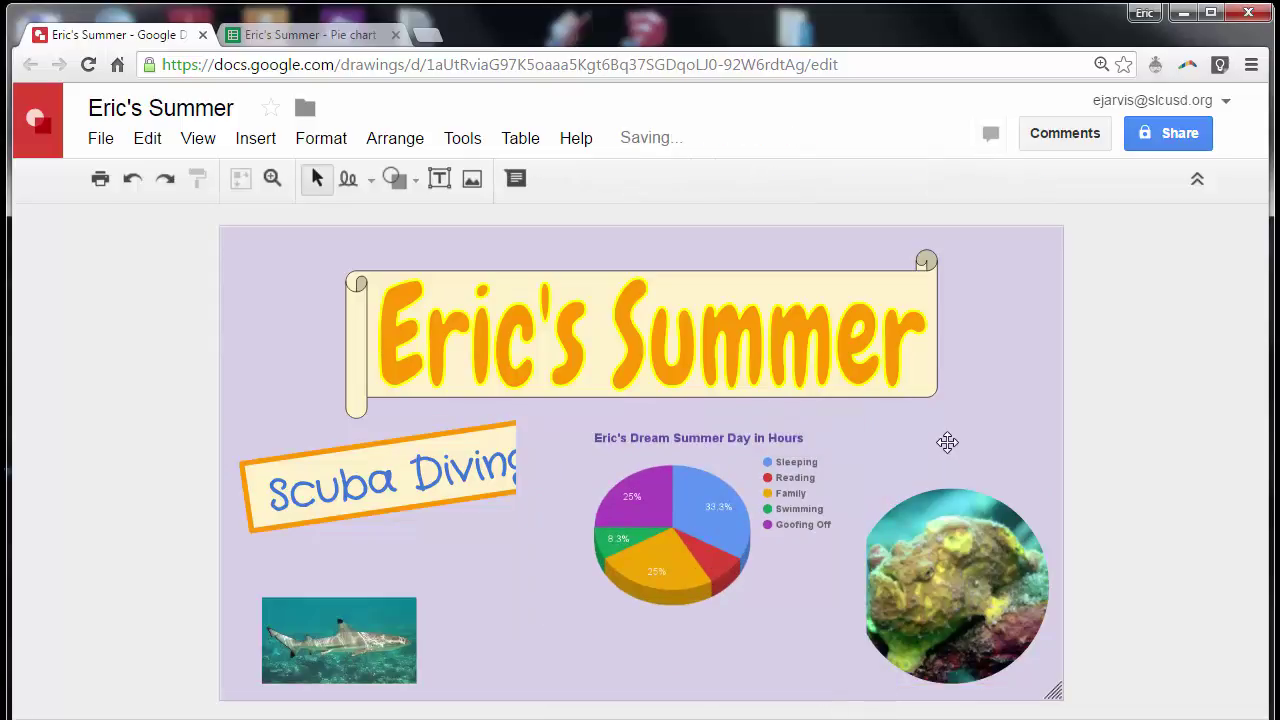
pyautogui.rightClick(709, 423)
pyautogui.moveTo(758, 452)
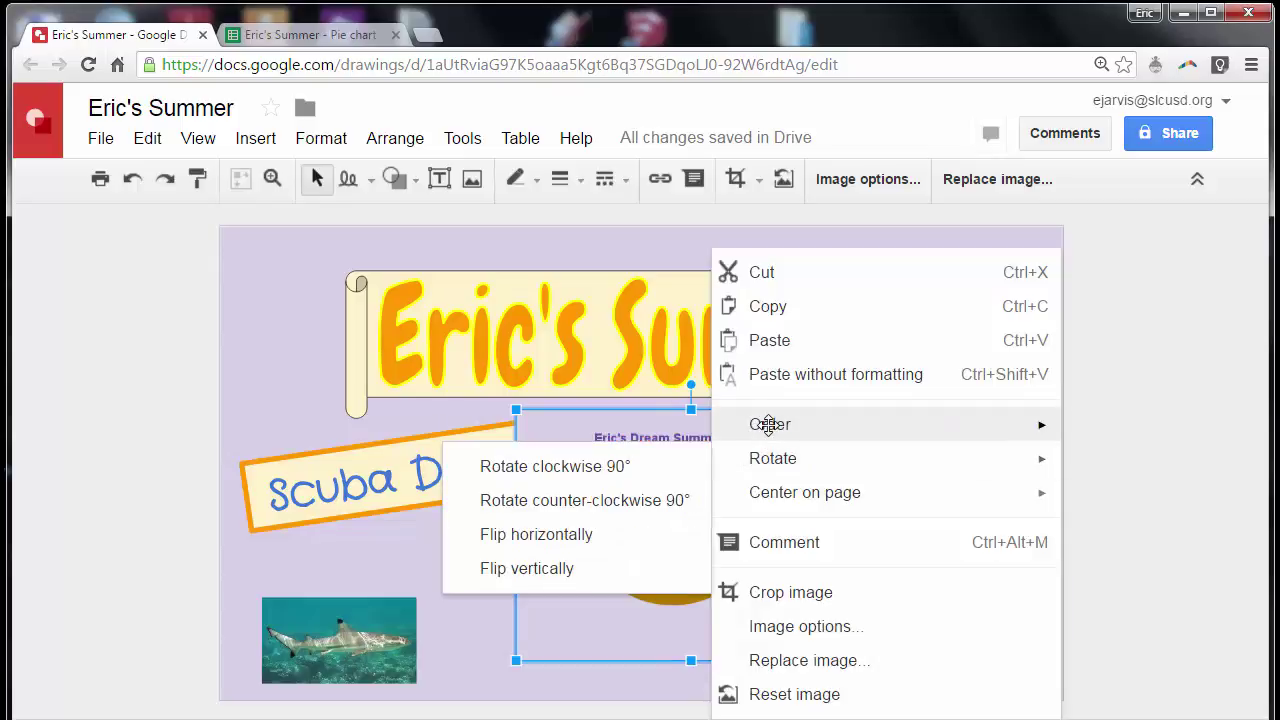
pyautogui.moveTo(766, 423)
pyautogui.click(590, 531)
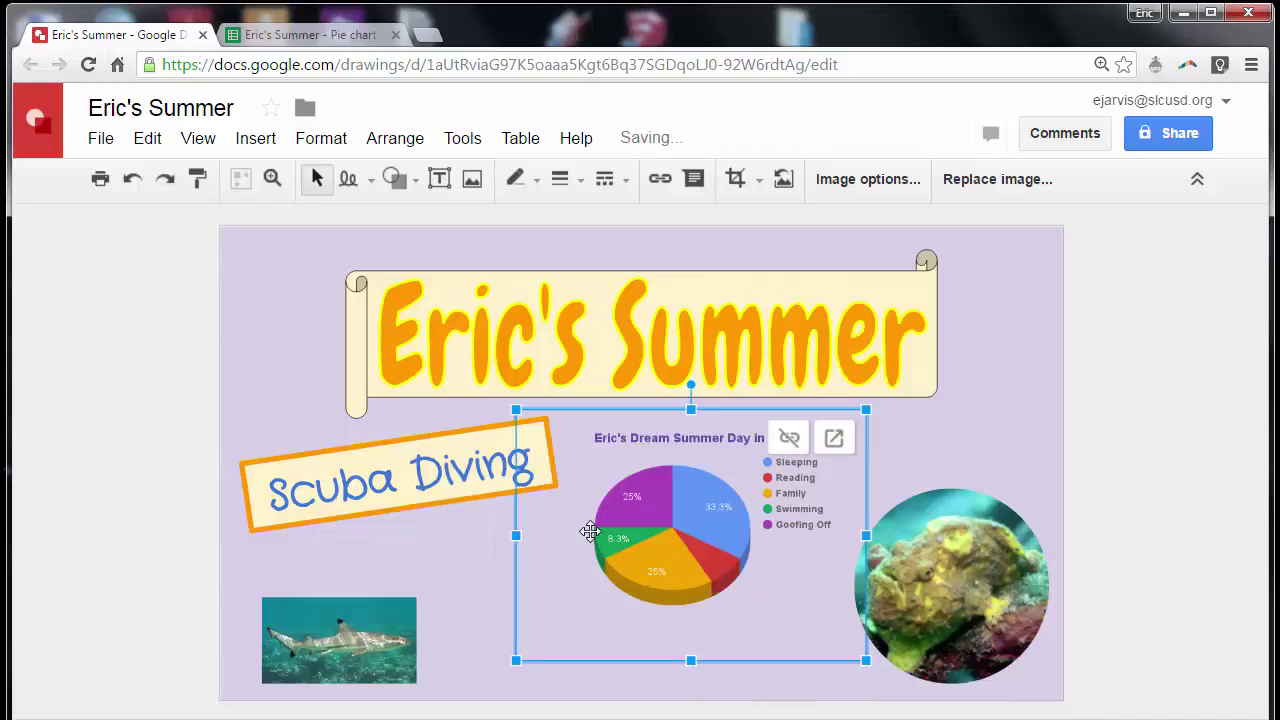
pyautogui.click(460, 564)
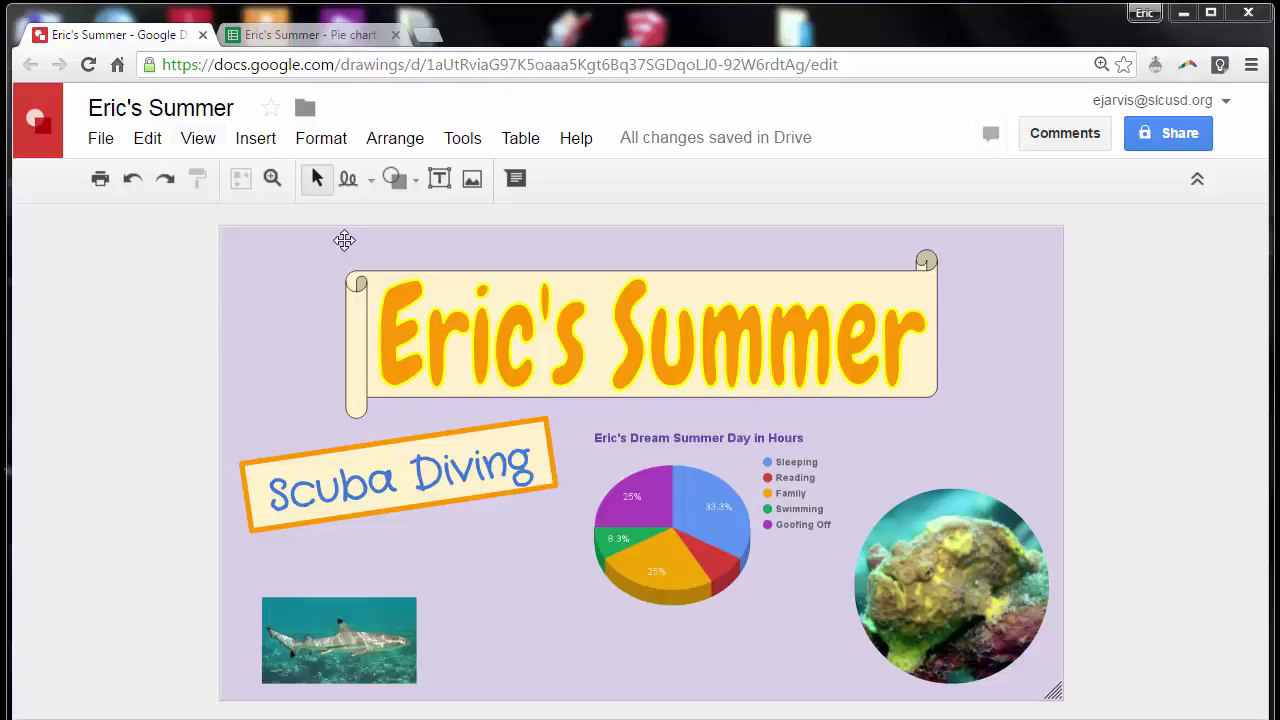
# - Draw a pie shape from Insert > Shape below the Scuba Diving label
pyautogui.click(255, 137)
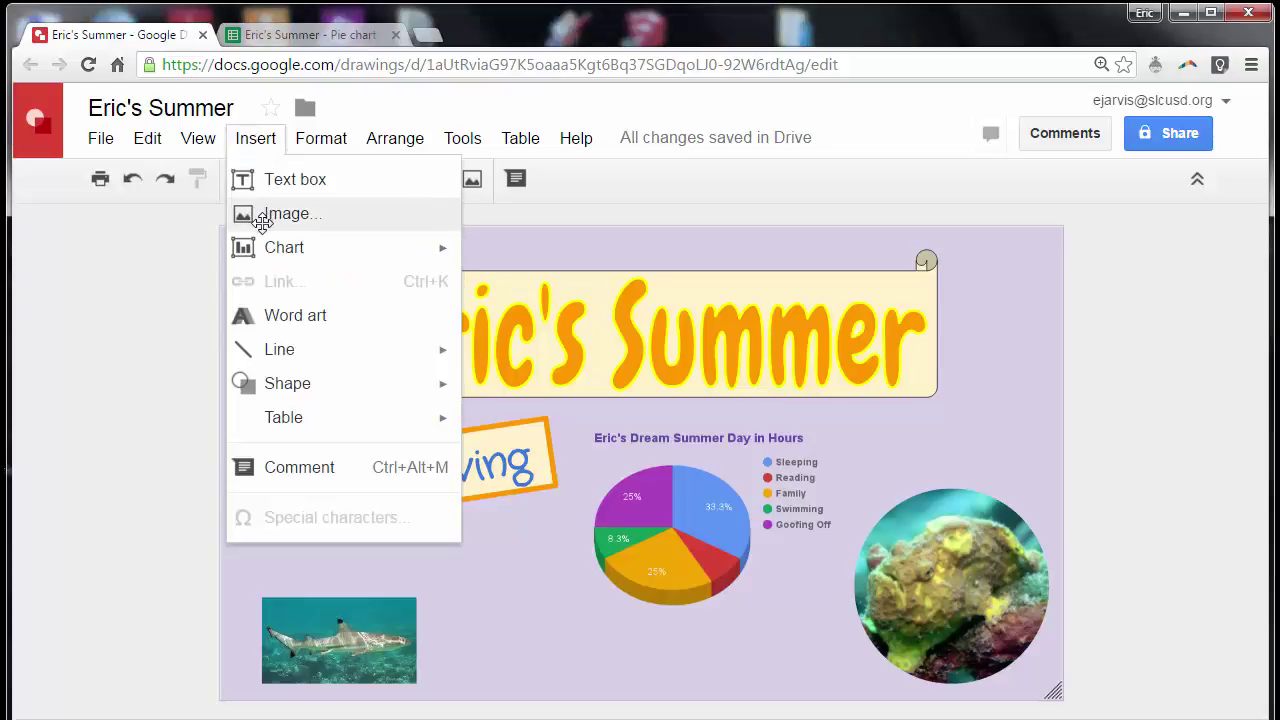
pyautogui.moveTo(343, 380)
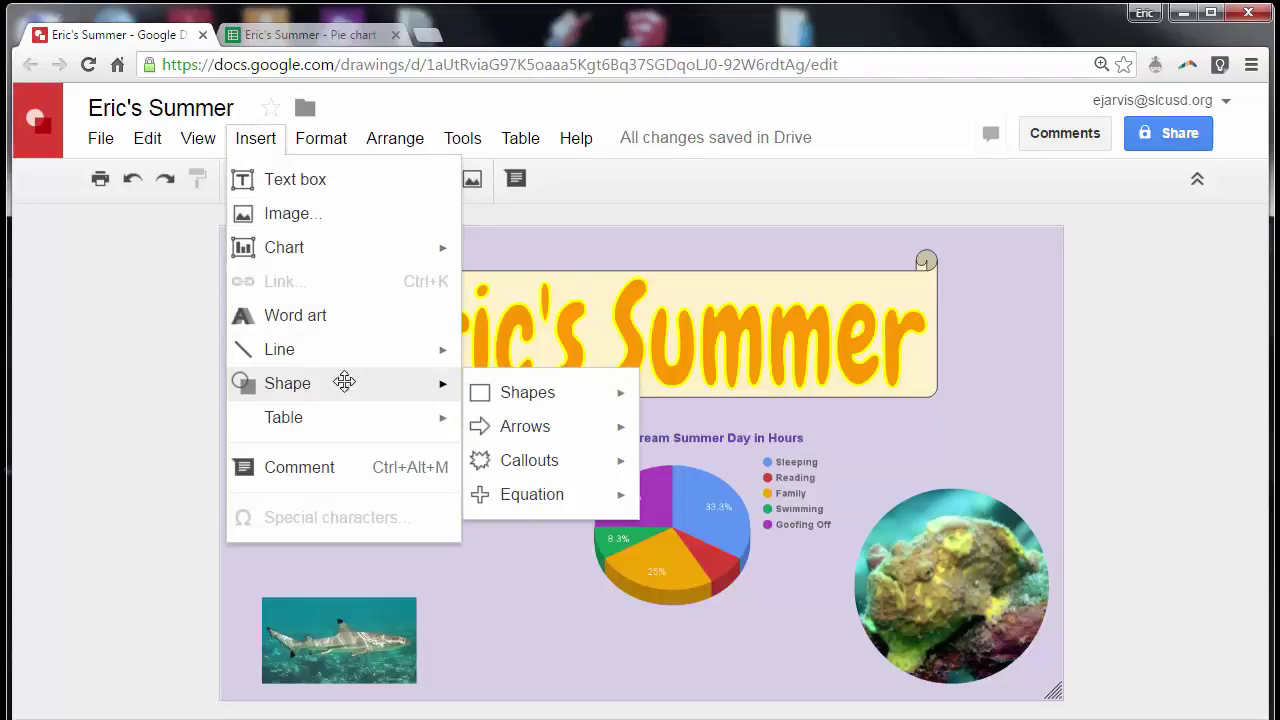
pyautogui.moveTo(530, 390)
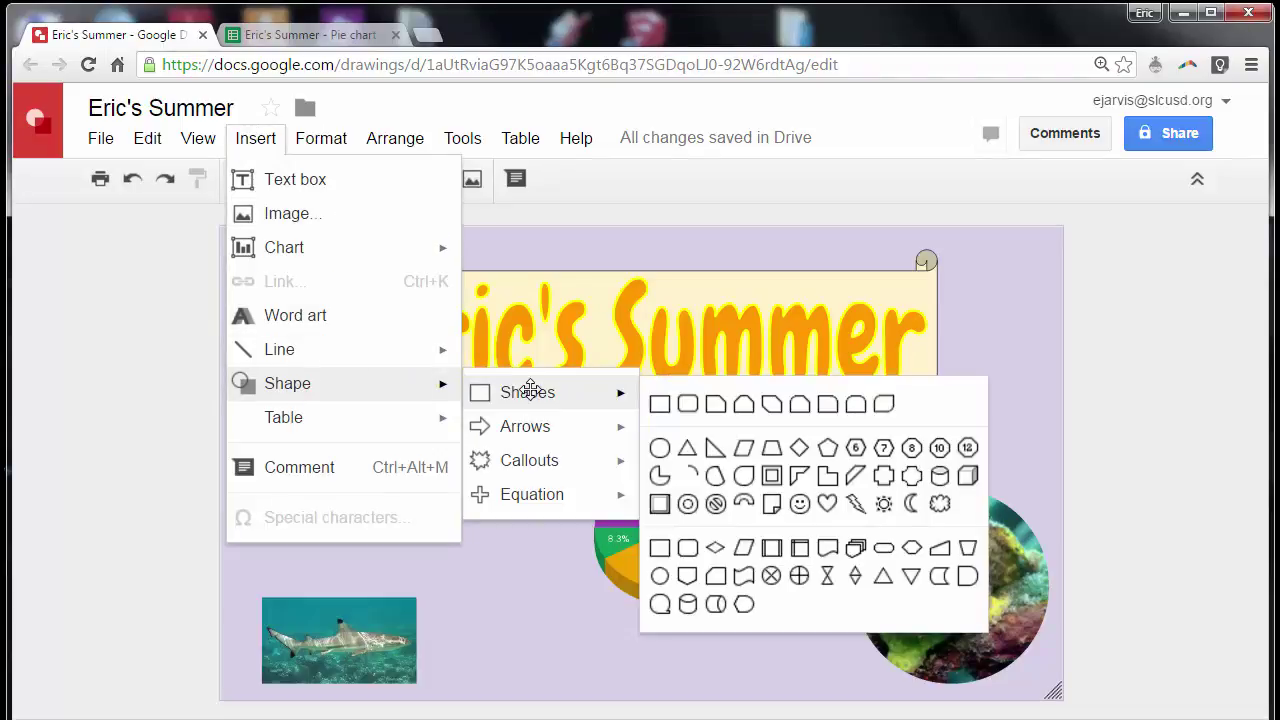
pyautogui.click(659, 476)
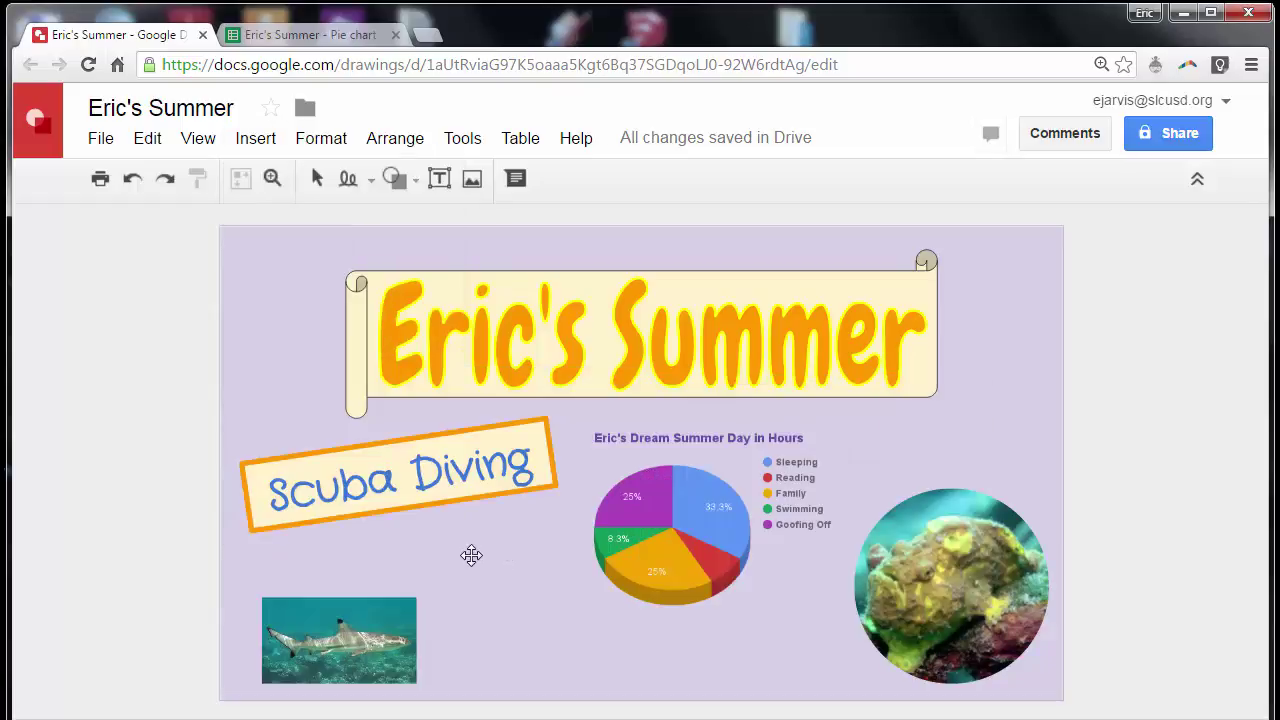
pyautogui.moveTo(460, 557); pyautogui.dragTo(558, 651)
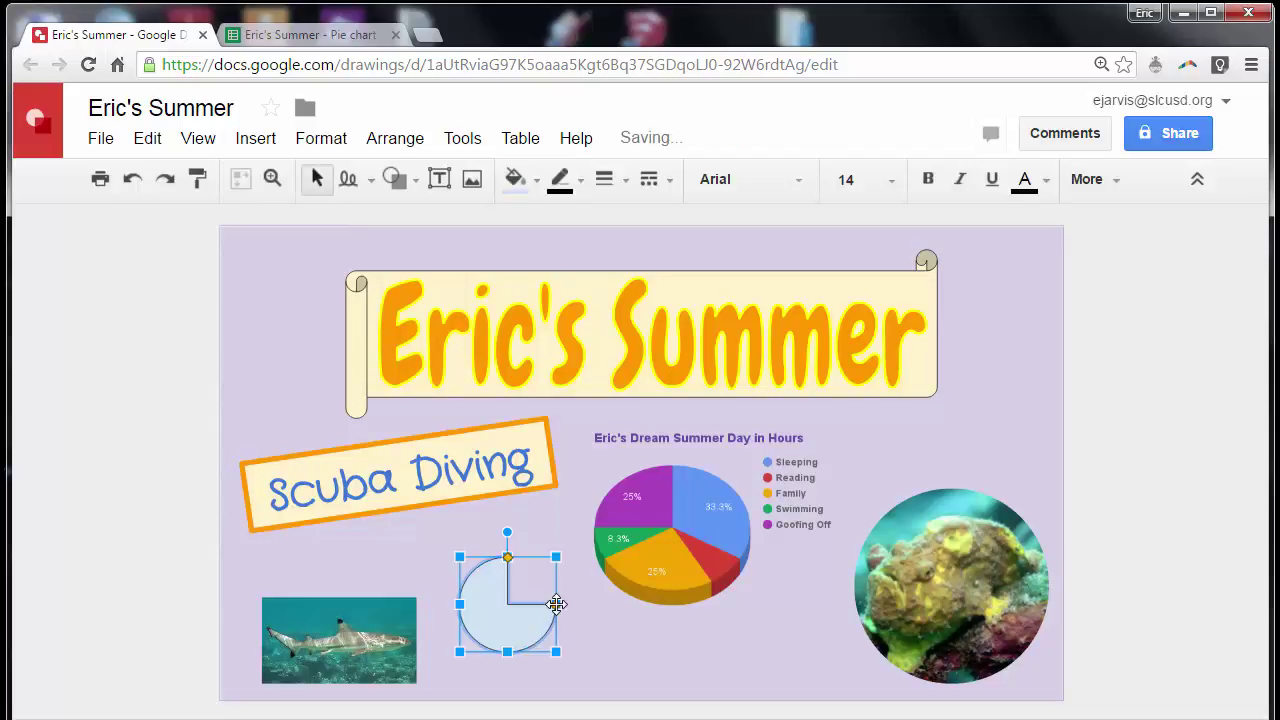
# - Adjust the pie's angle handle until it forms roughly three quarters of a circle
pyautogui.moveTo(556, 601); pyautogui.dragTo(540, 638)
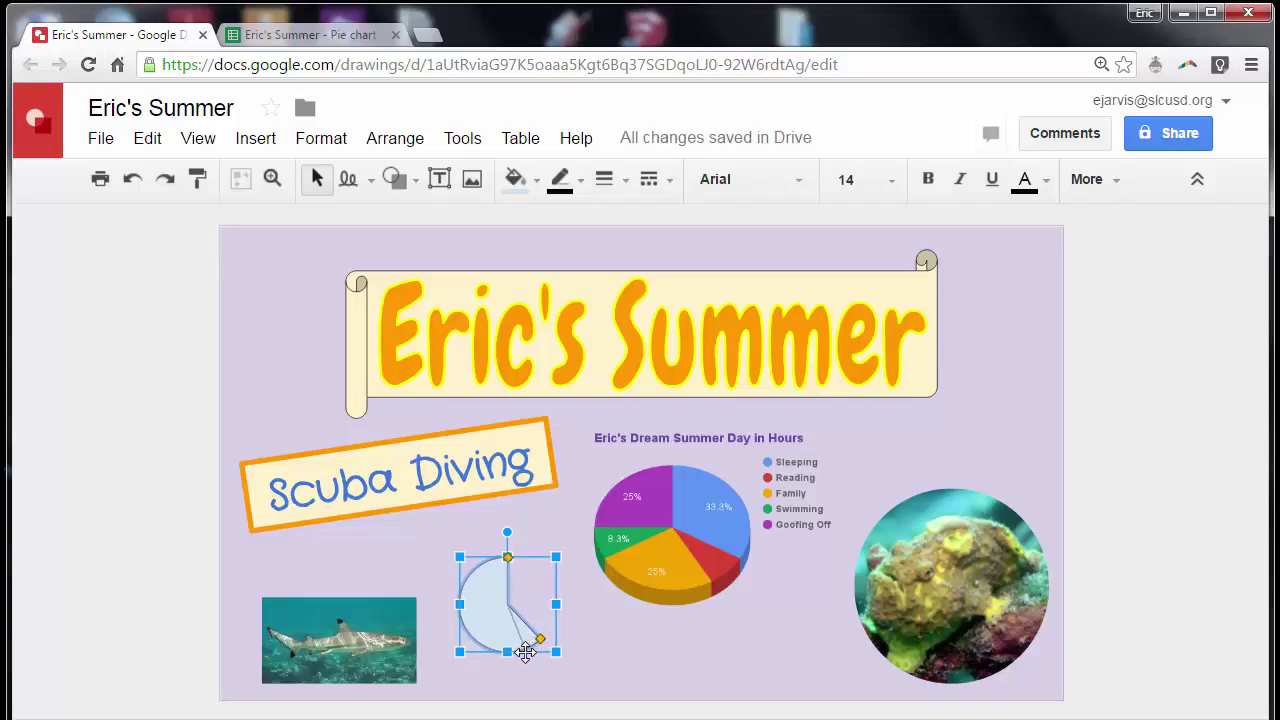
pyautogui.moveTo(502, 655); pyautogui.dragTo(501, 651)
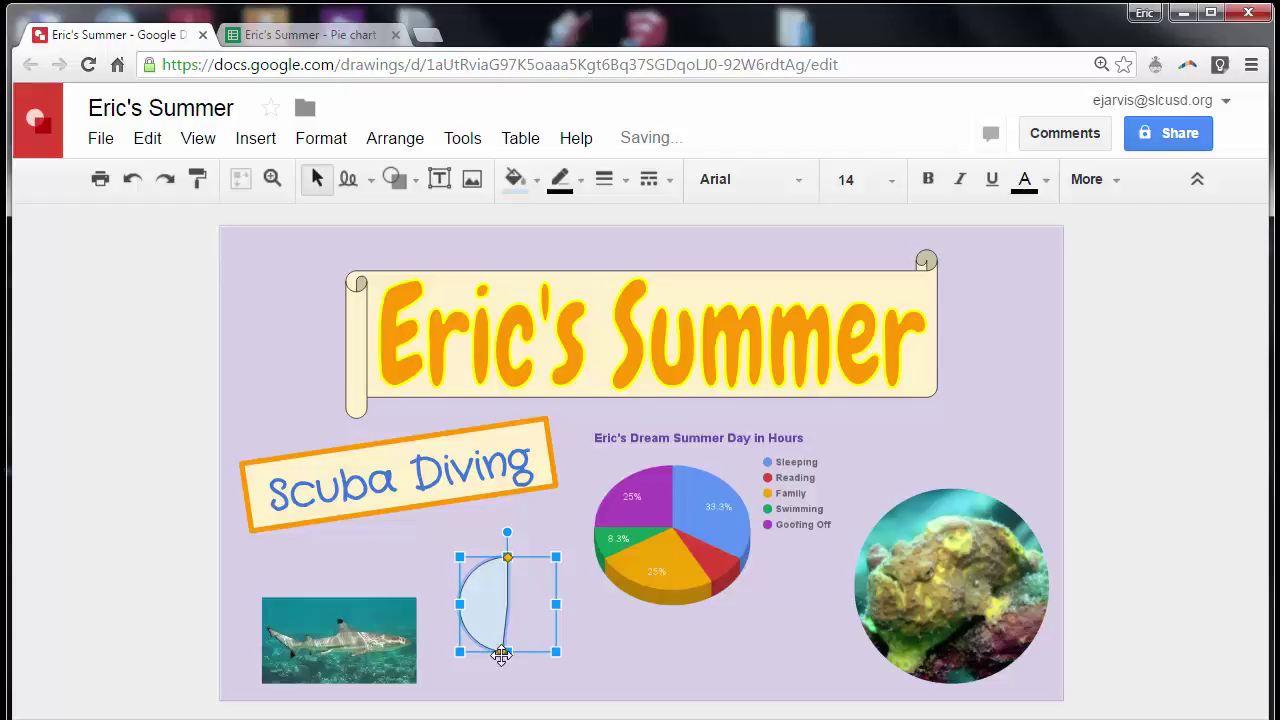
pyautogui.click(671, 644)
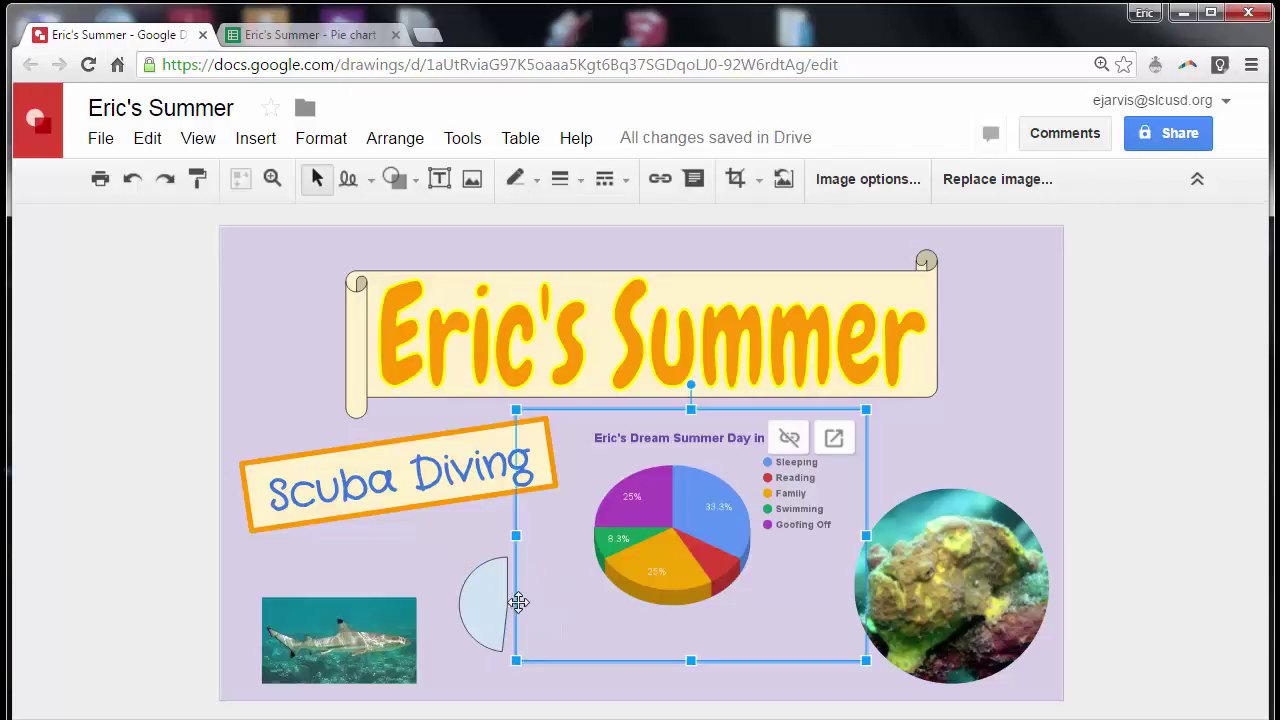
pyautogui.click(499, 600)
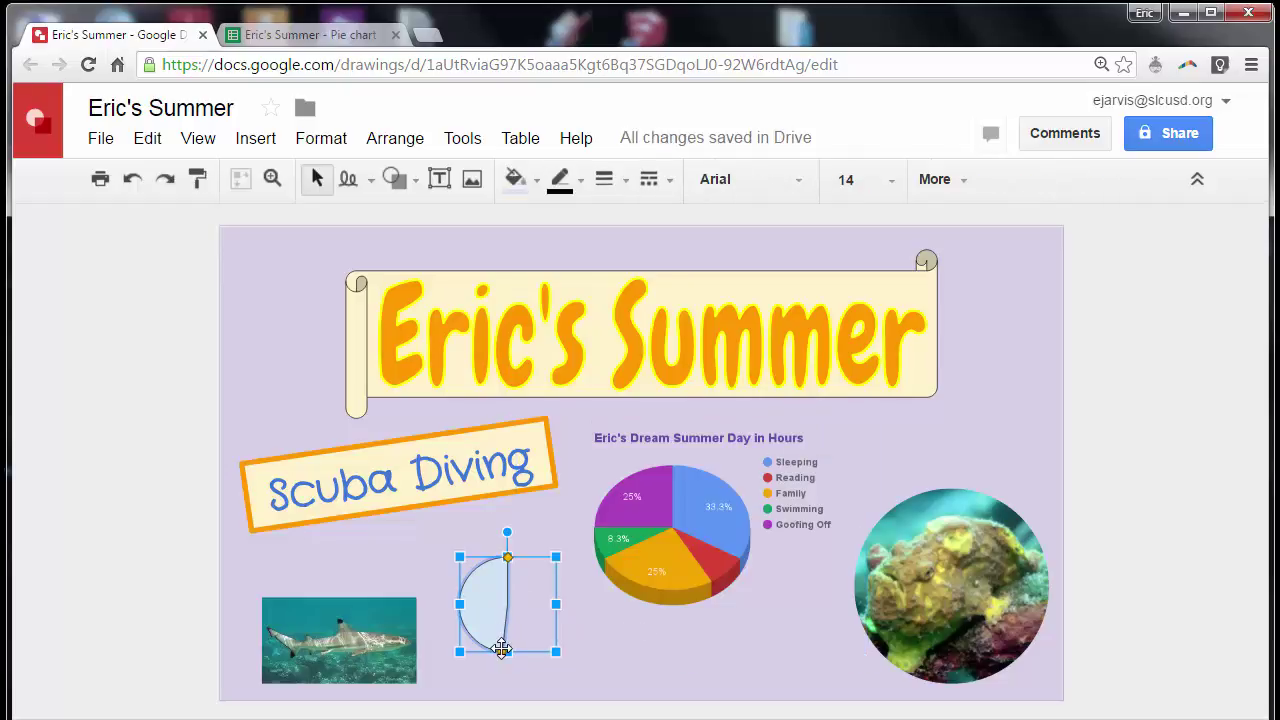
pyautogui.moveTo(503, 651); pyautogui.dragTo(555, 612)
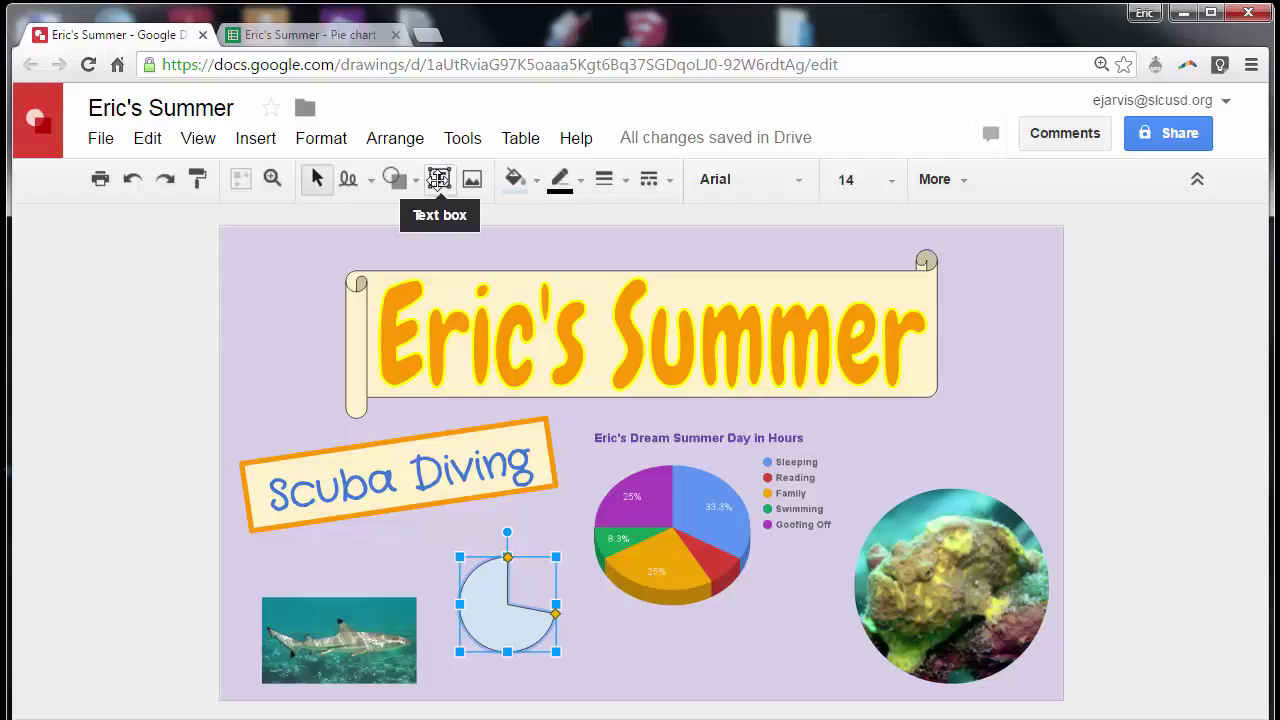
# - Select the small three-quarter pie shape below the Scuba Diving label
pyautogui.click(412, 177)
pyautogui.moveTo(432, 215)
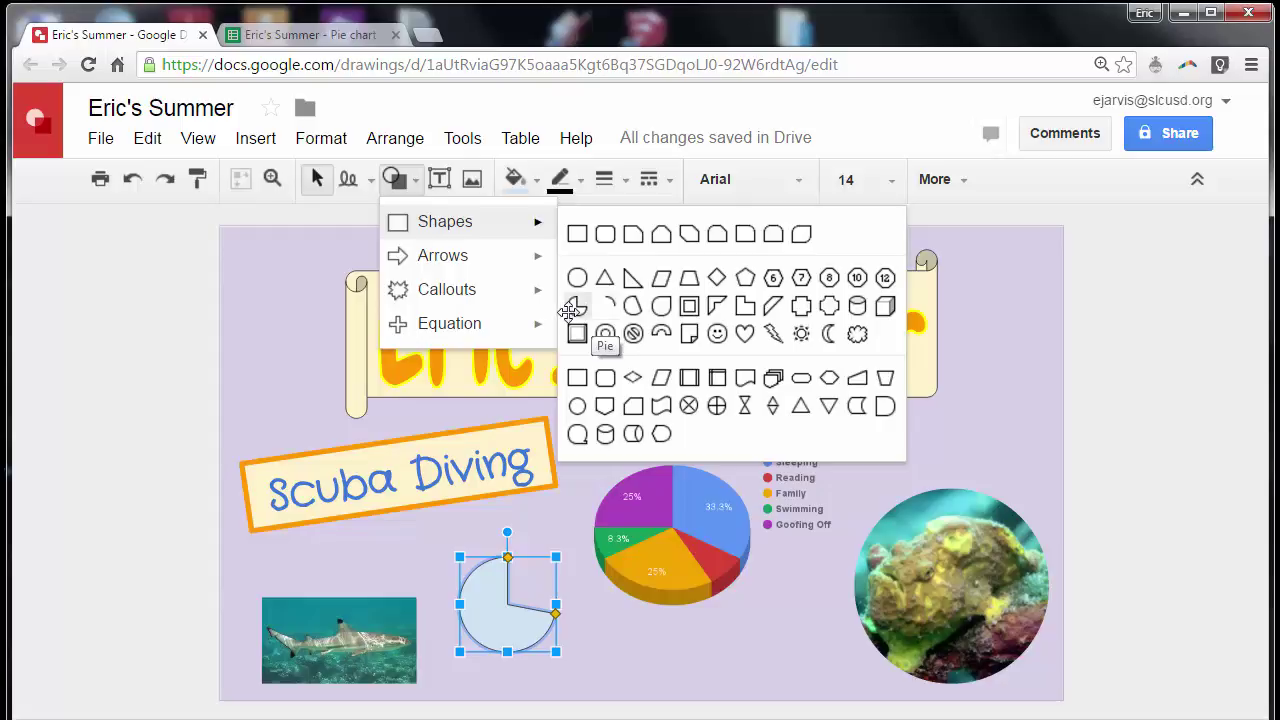
pyautogui.click(710, 647)
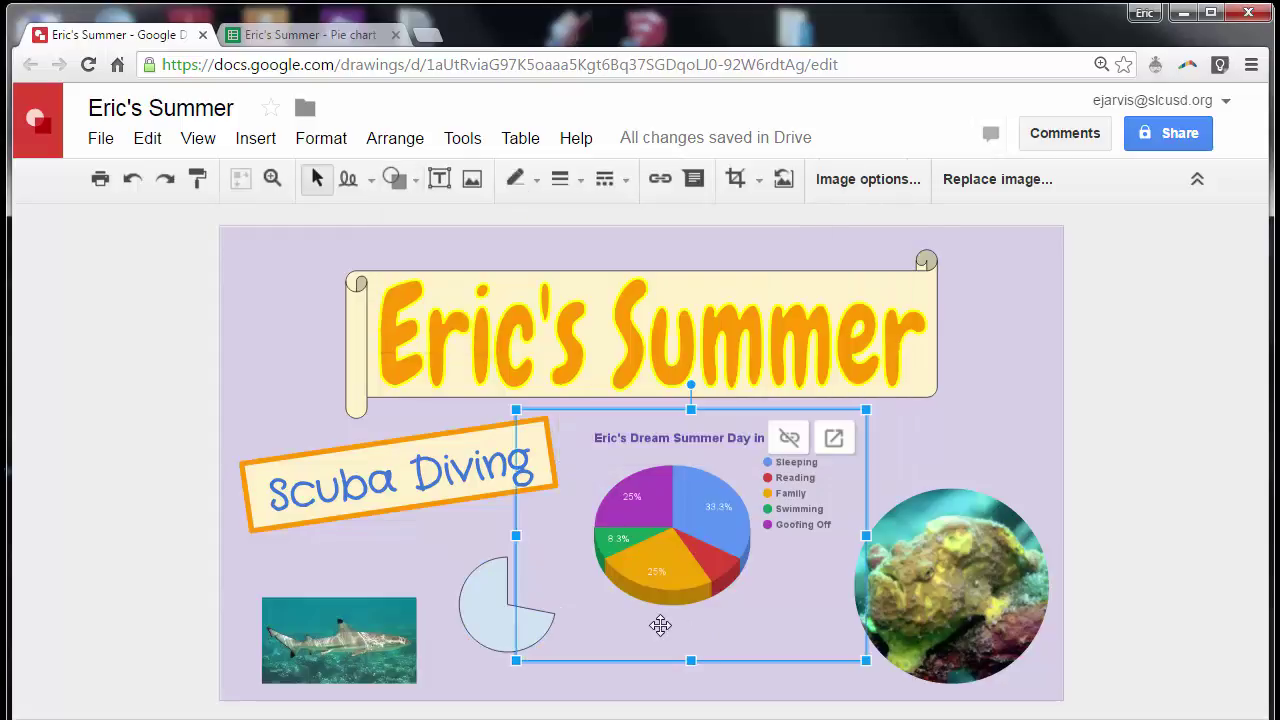
pyautogui.click(514, 605)
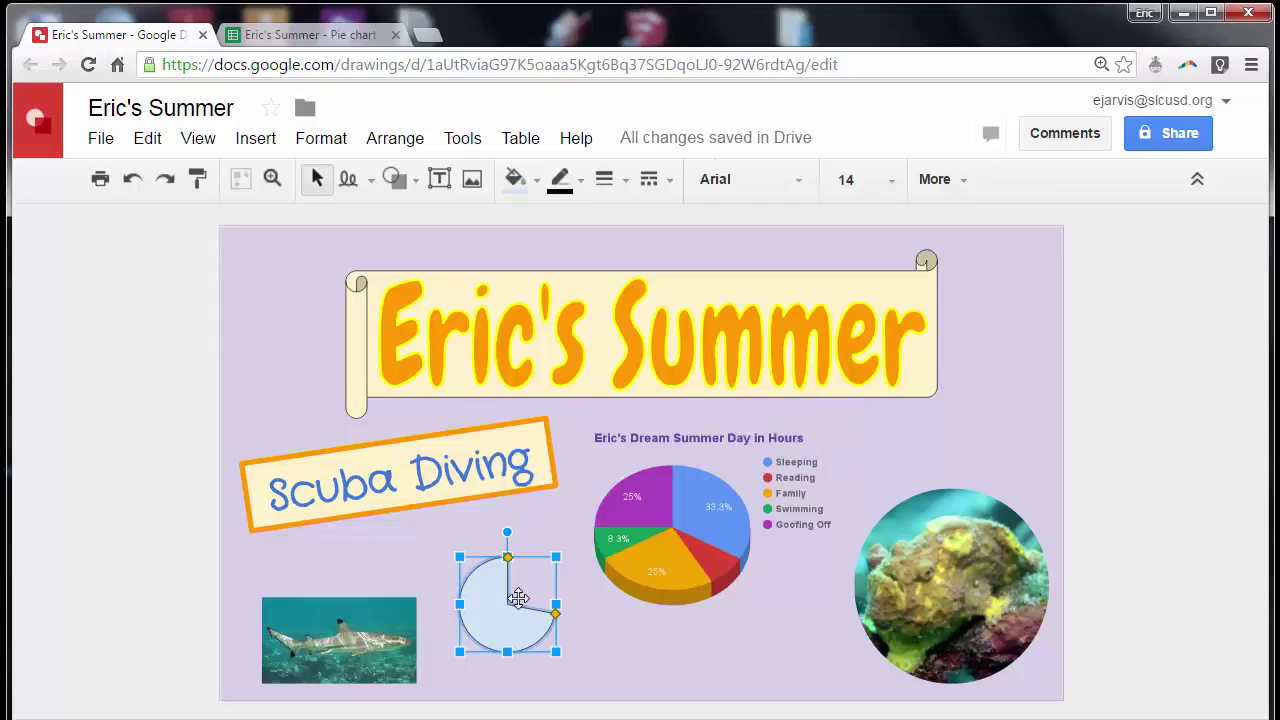
pyautogui.click(634, 638)
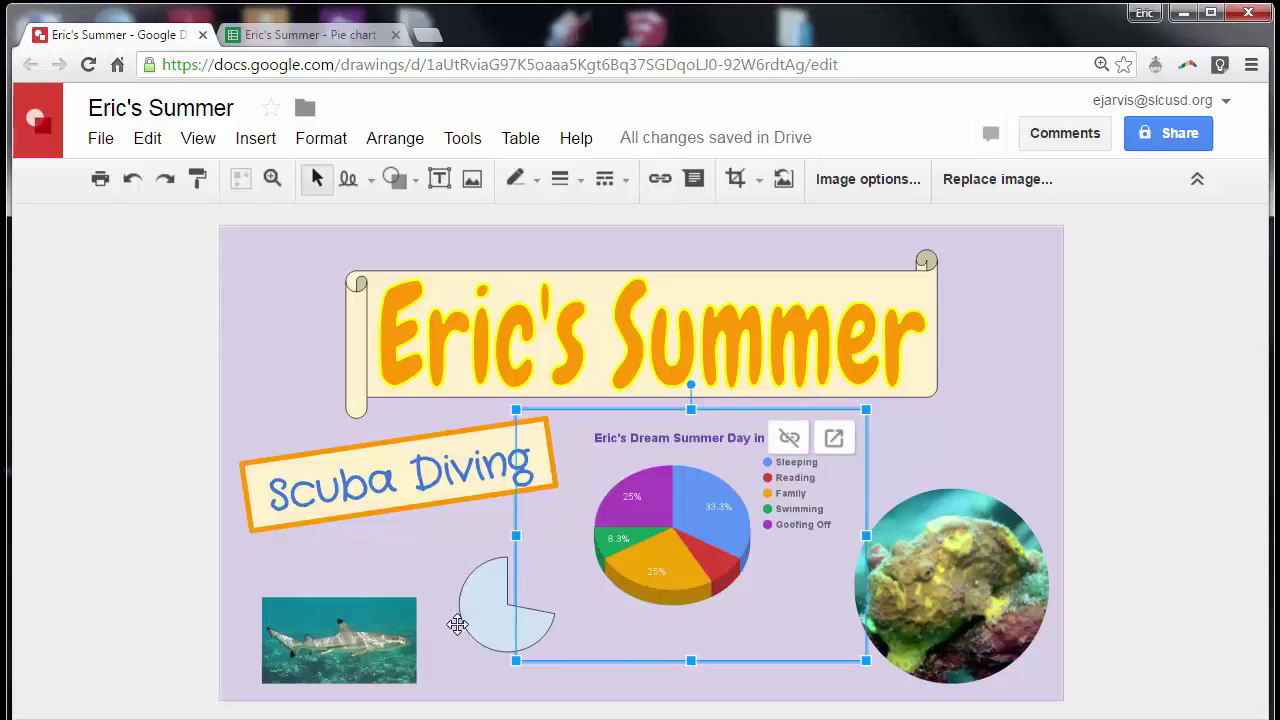
pyautogui.click(480, 622)
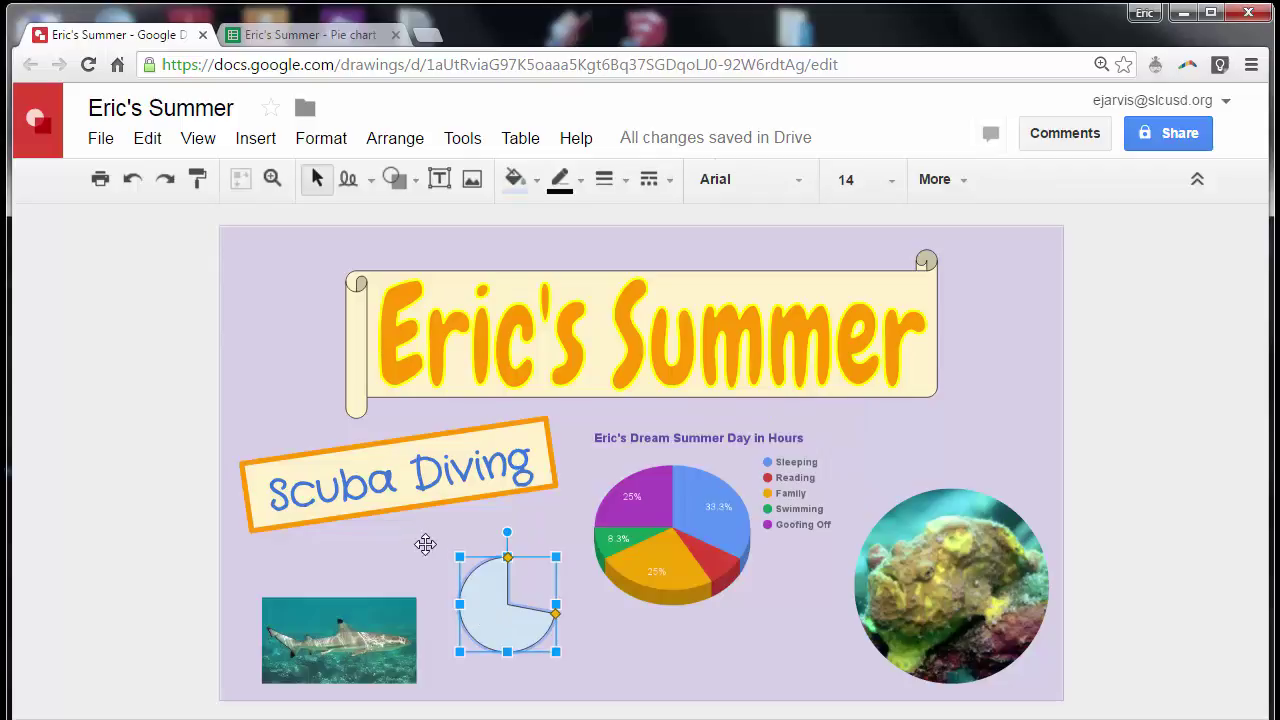
# - Fill the pie shape with light orange and deselect to view the layout
pyautogui.click(515, 178)
pyautogui.click(580, 332)
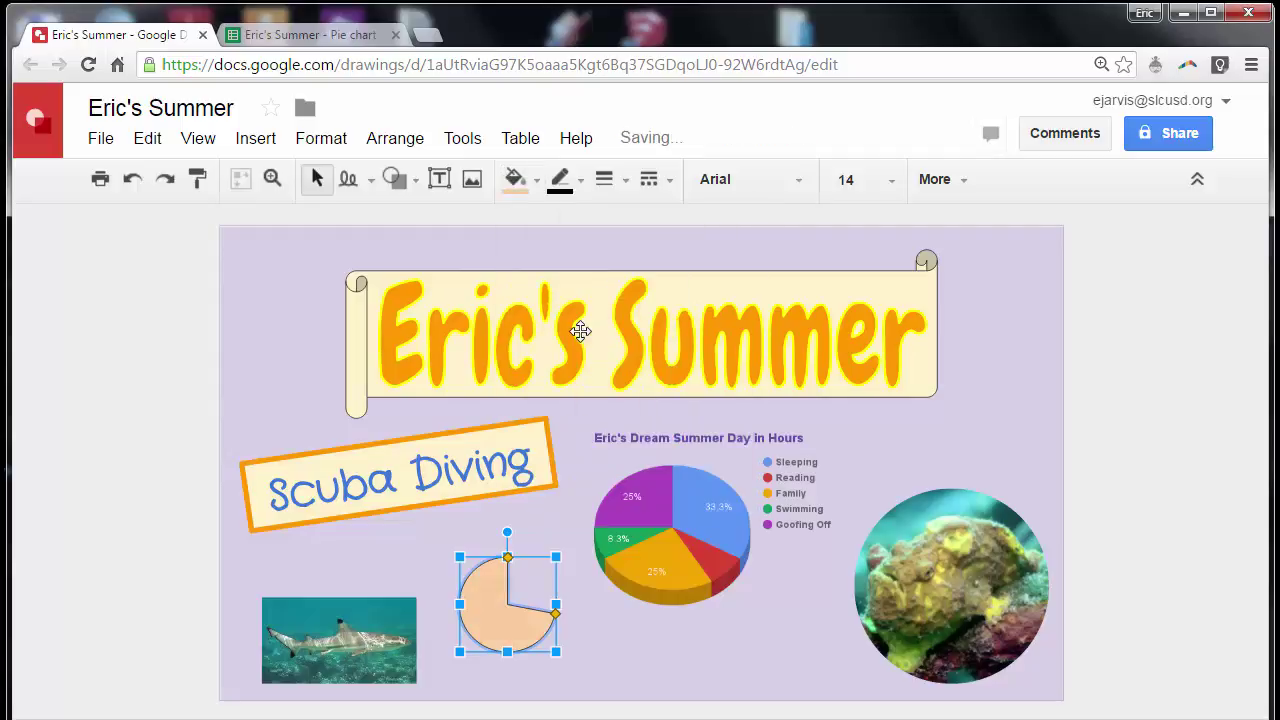
pyautogui.click(599, 635)
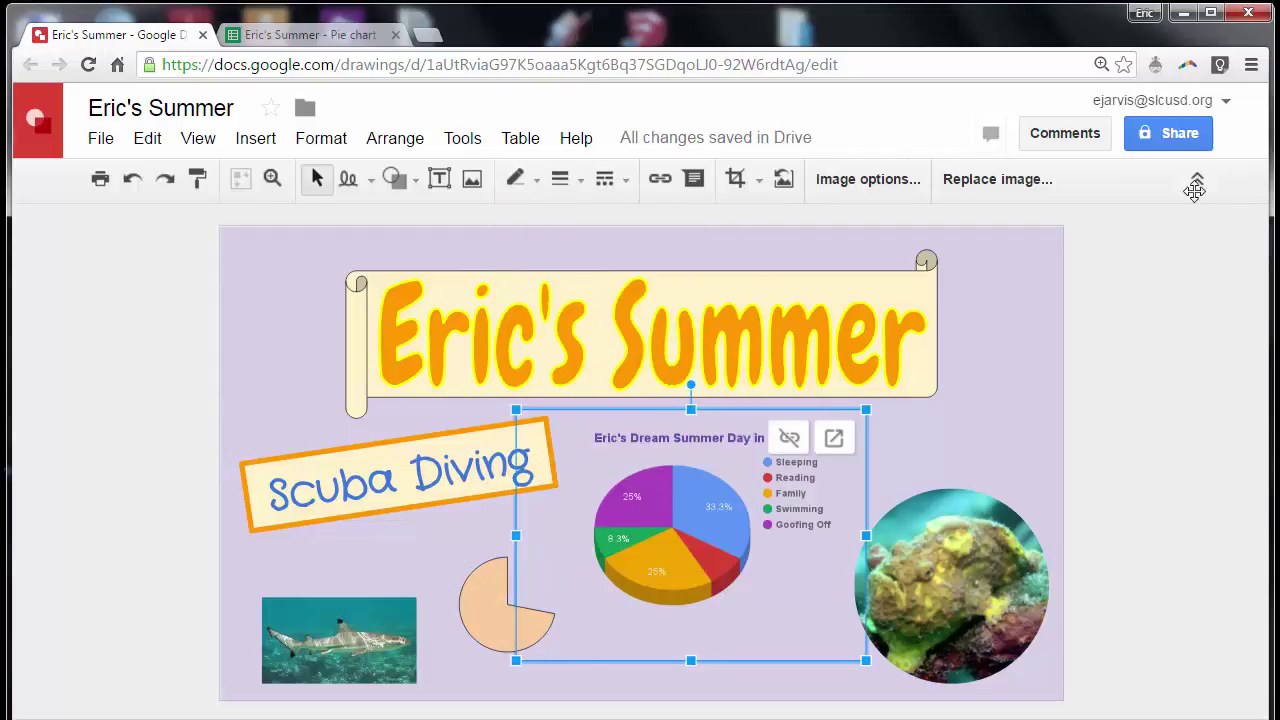
pyautogui.click(1035, 252)
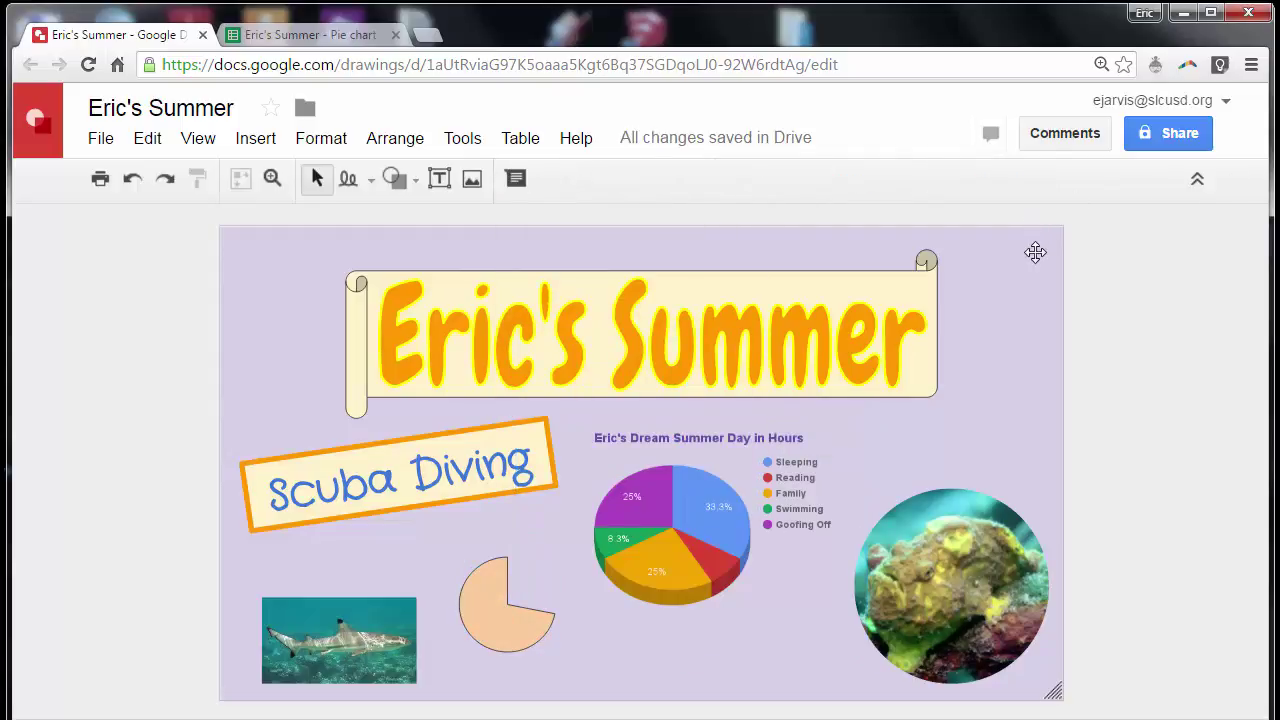